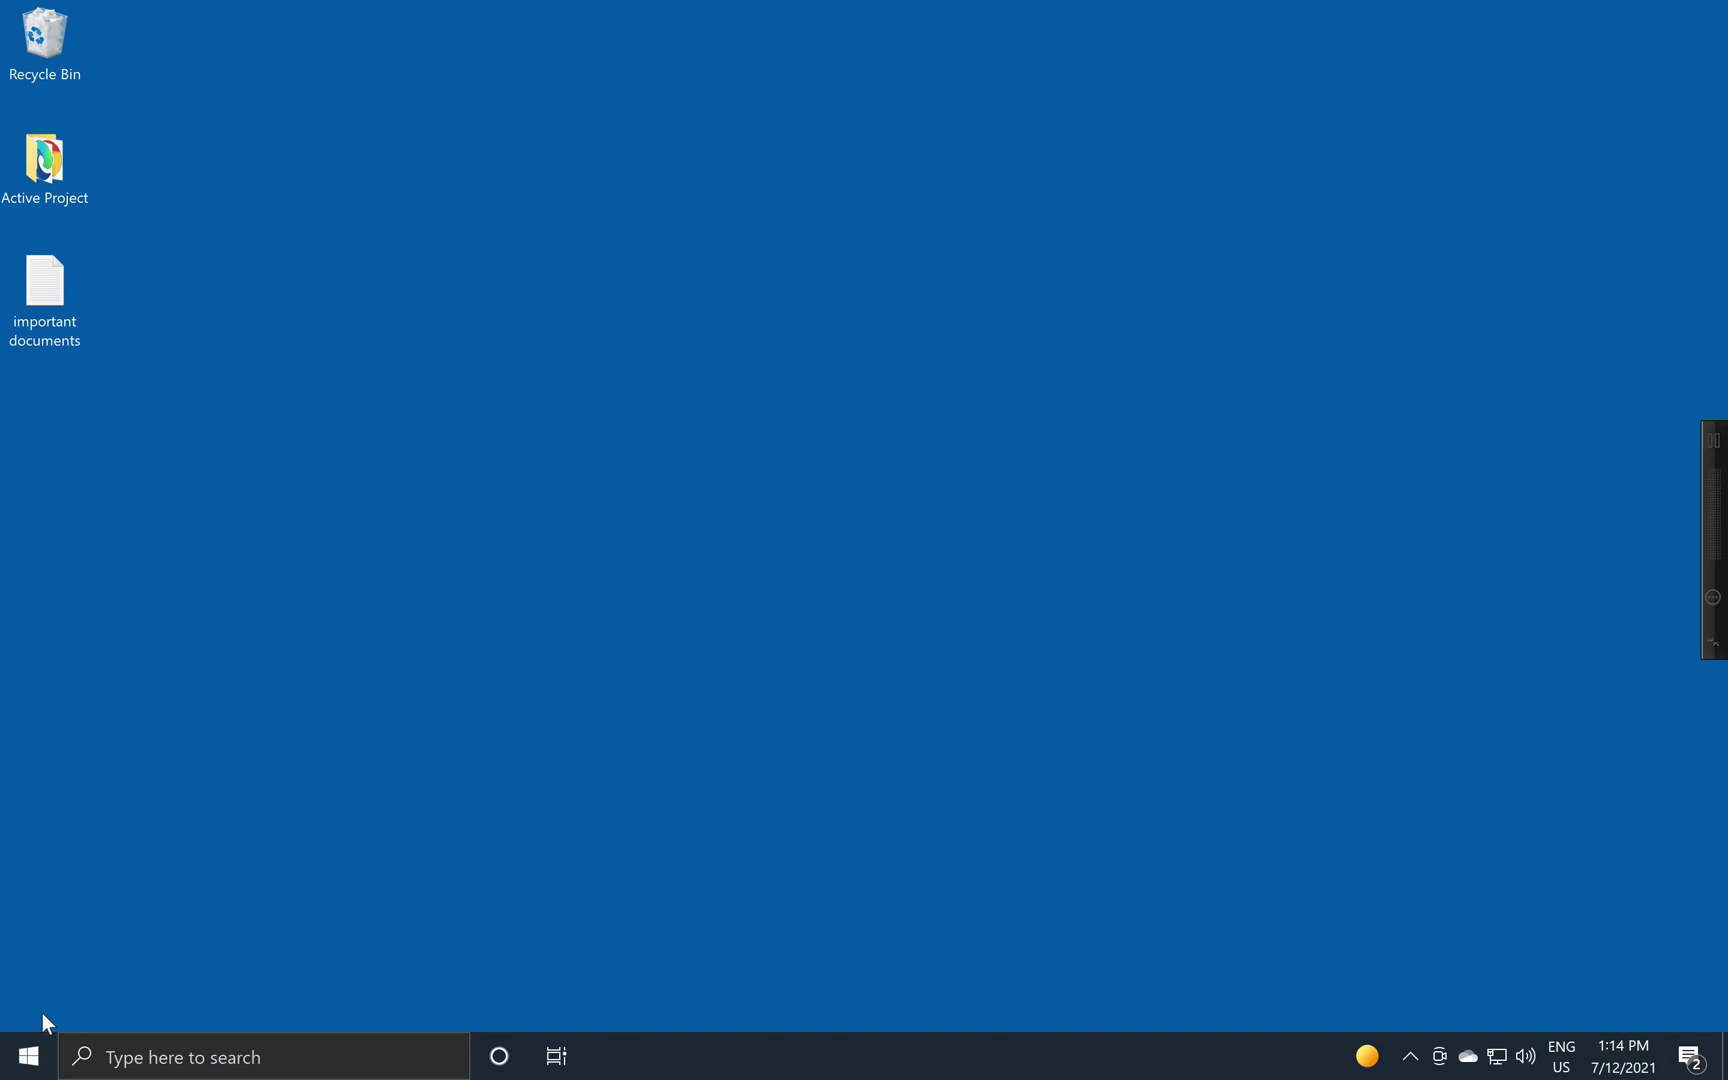
Find Calculator in the list of installed apps and open it
left_click(30, 1058)
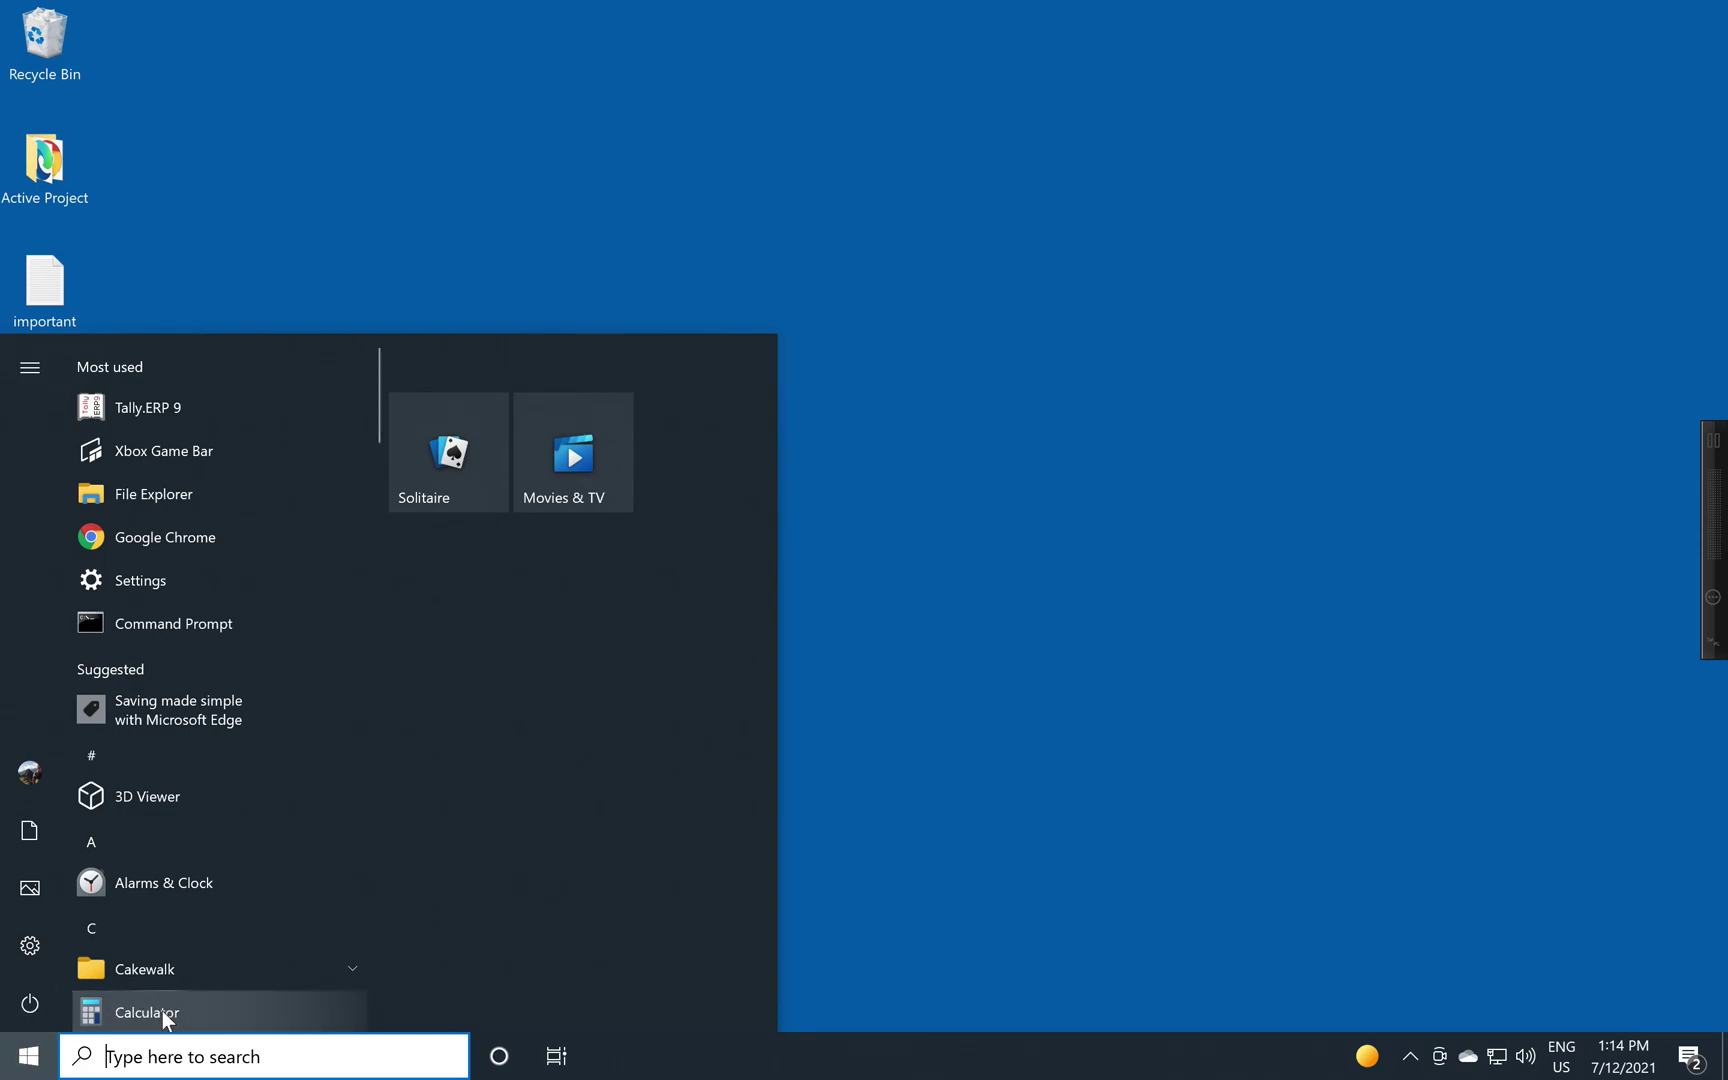
scroll(161, 959, "down", 1)
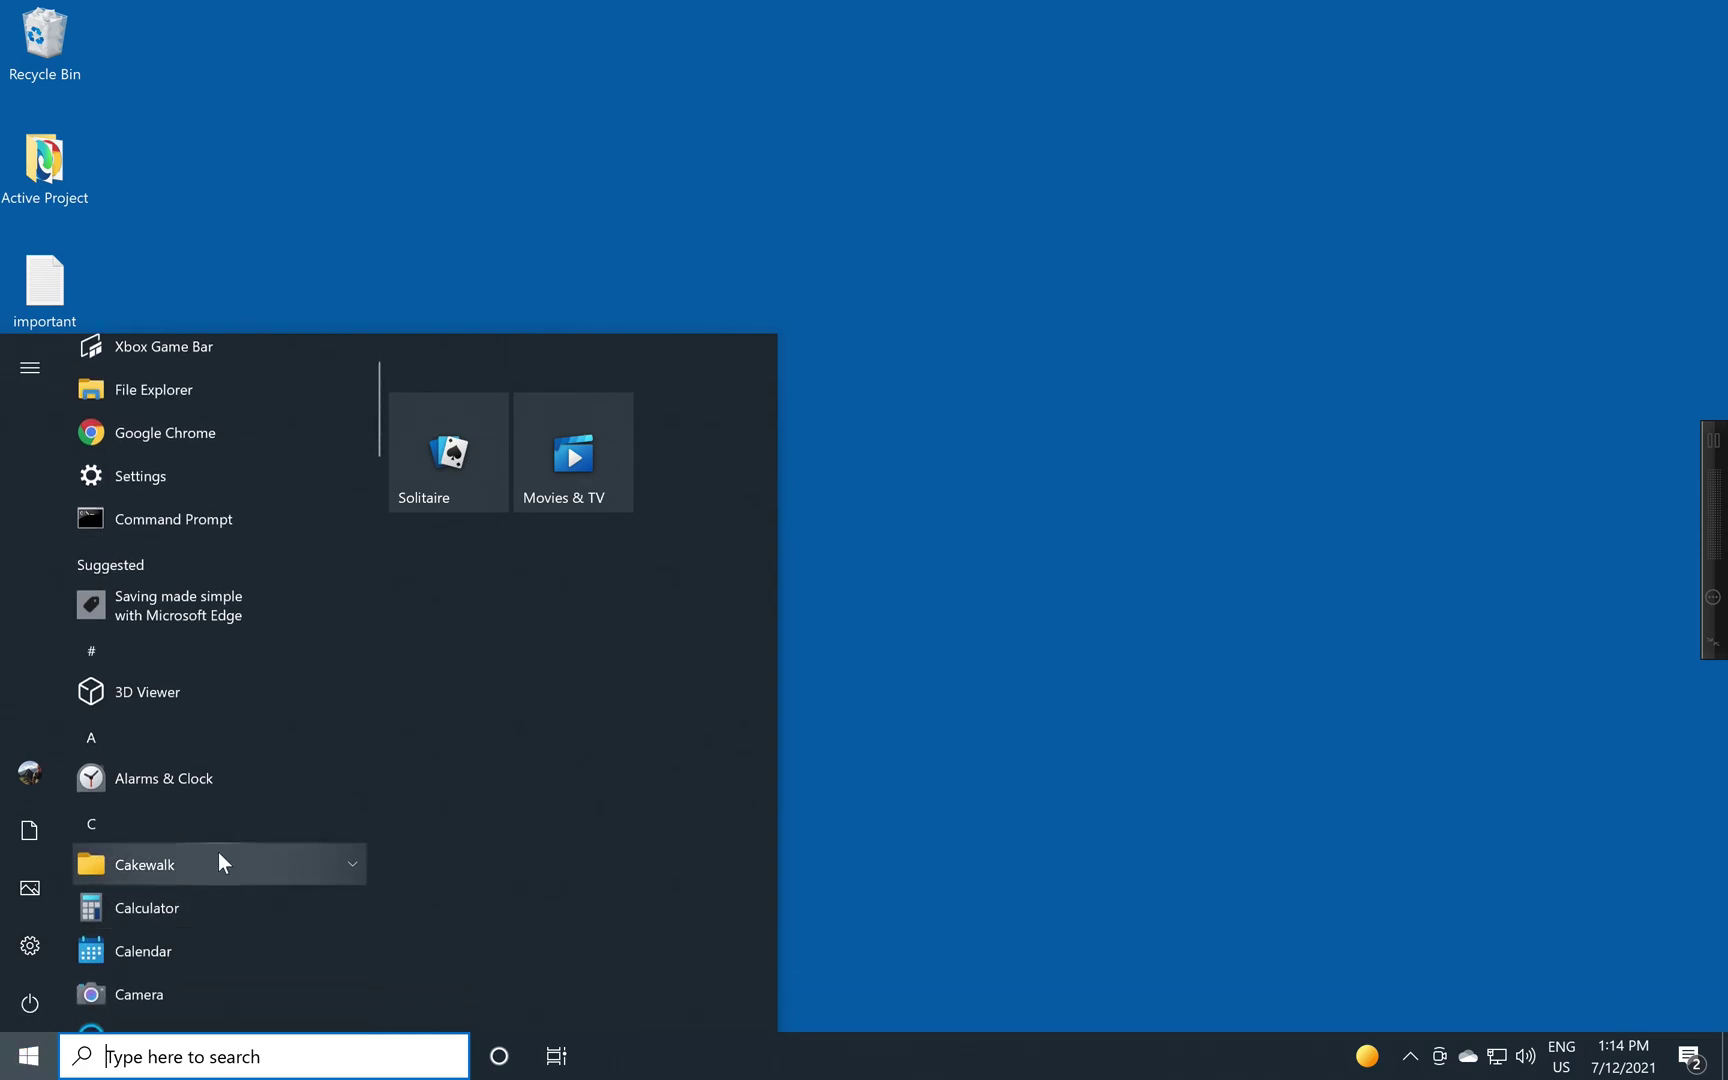
left_click(157, 910)
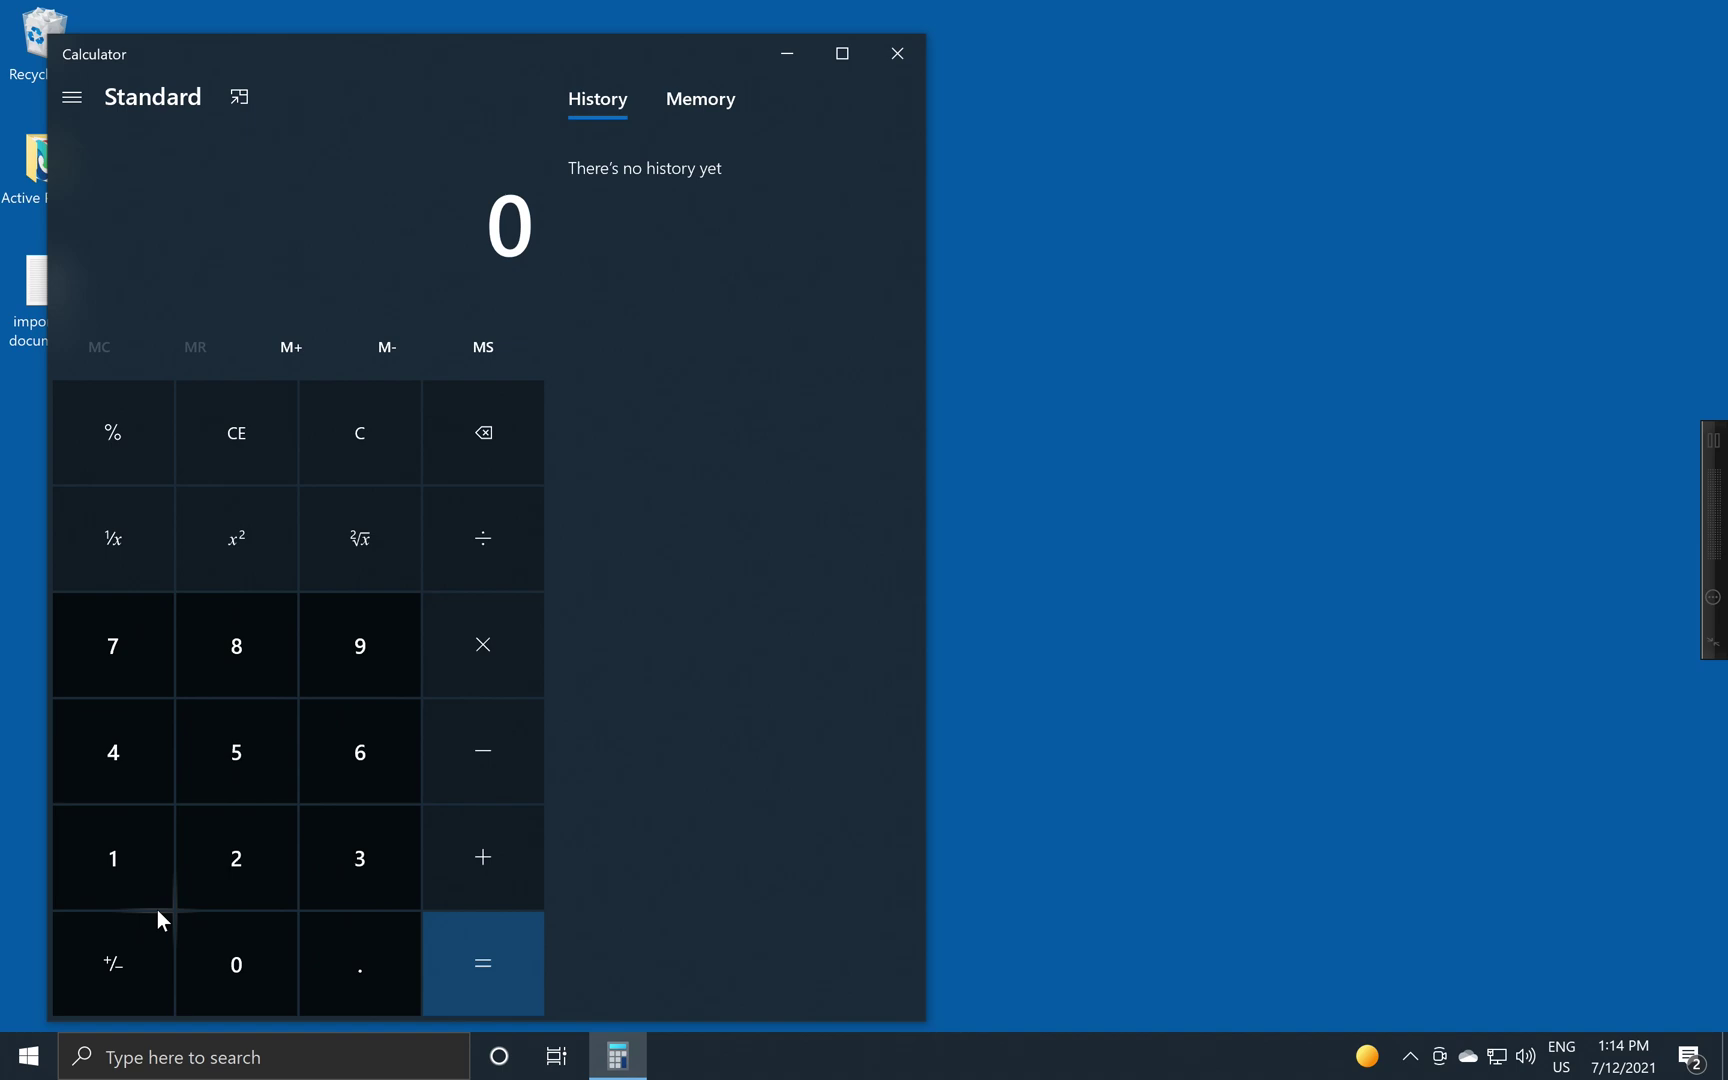
Calculate 5 + 6 and close Calculator
left_click(254, 768)
left_click(482, 855)
left_click(370, 760)
left_click(478, 957)
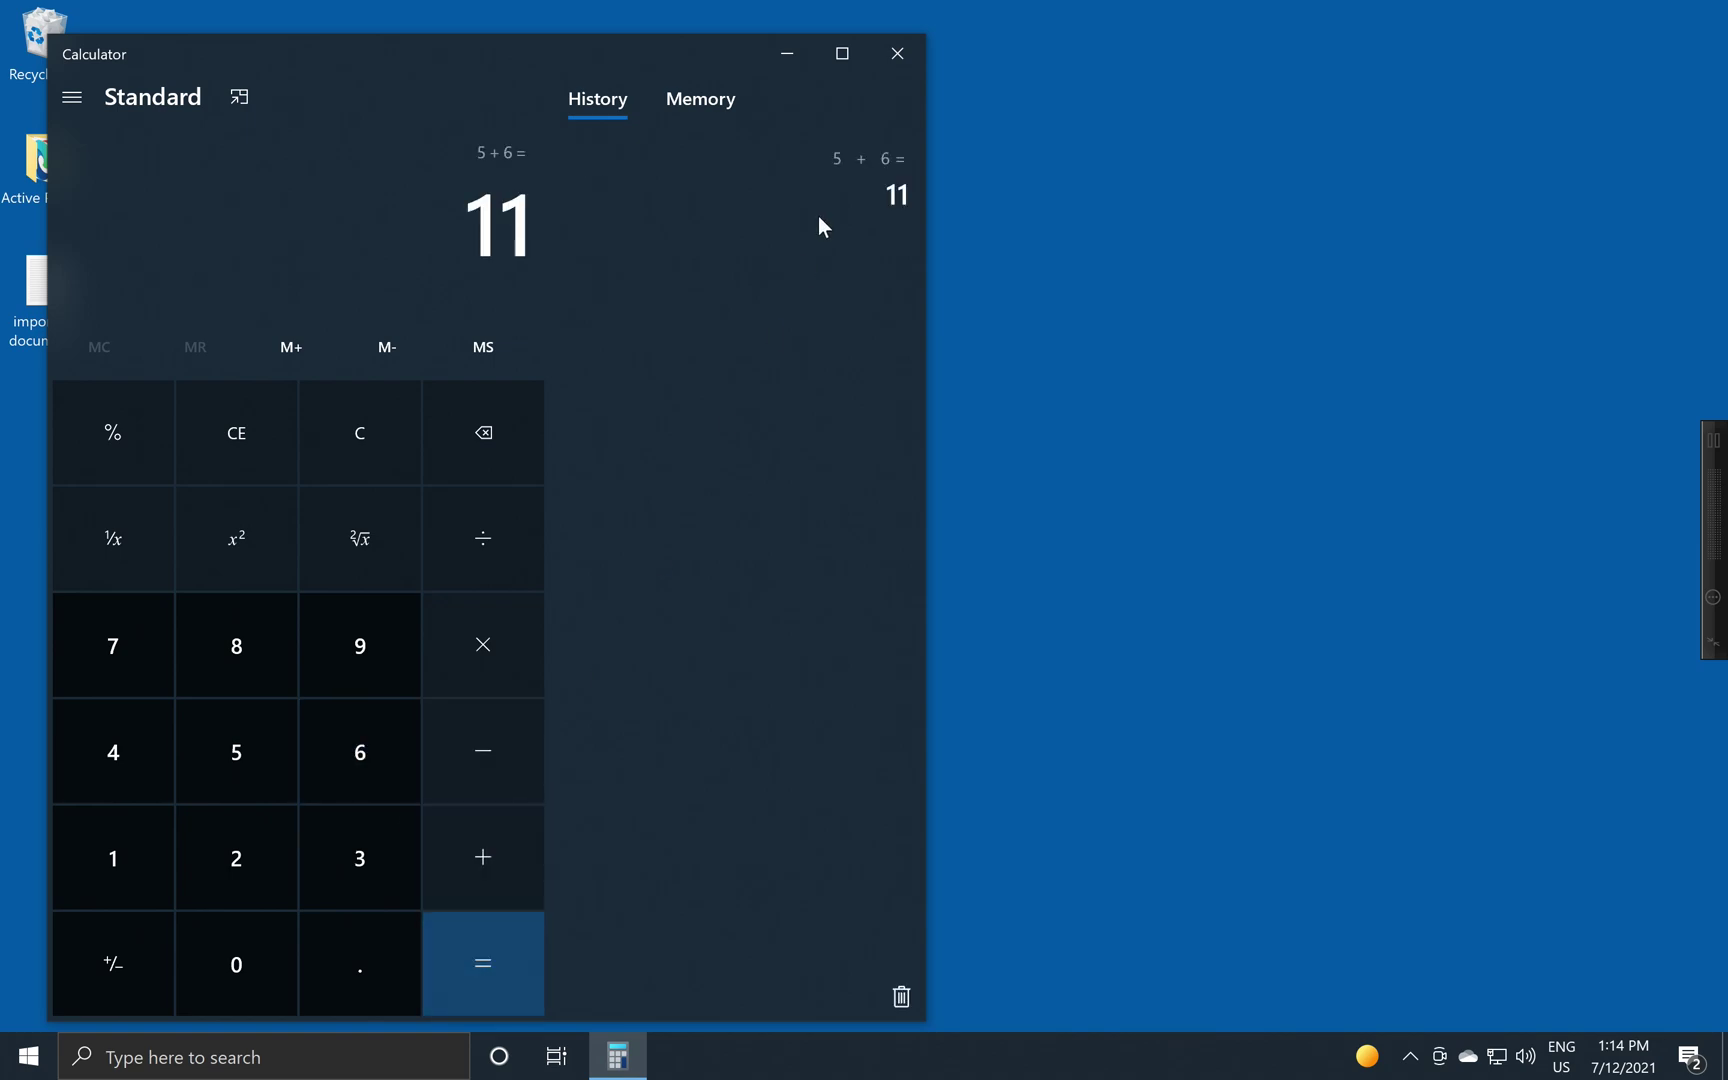
left_click(898, 60)
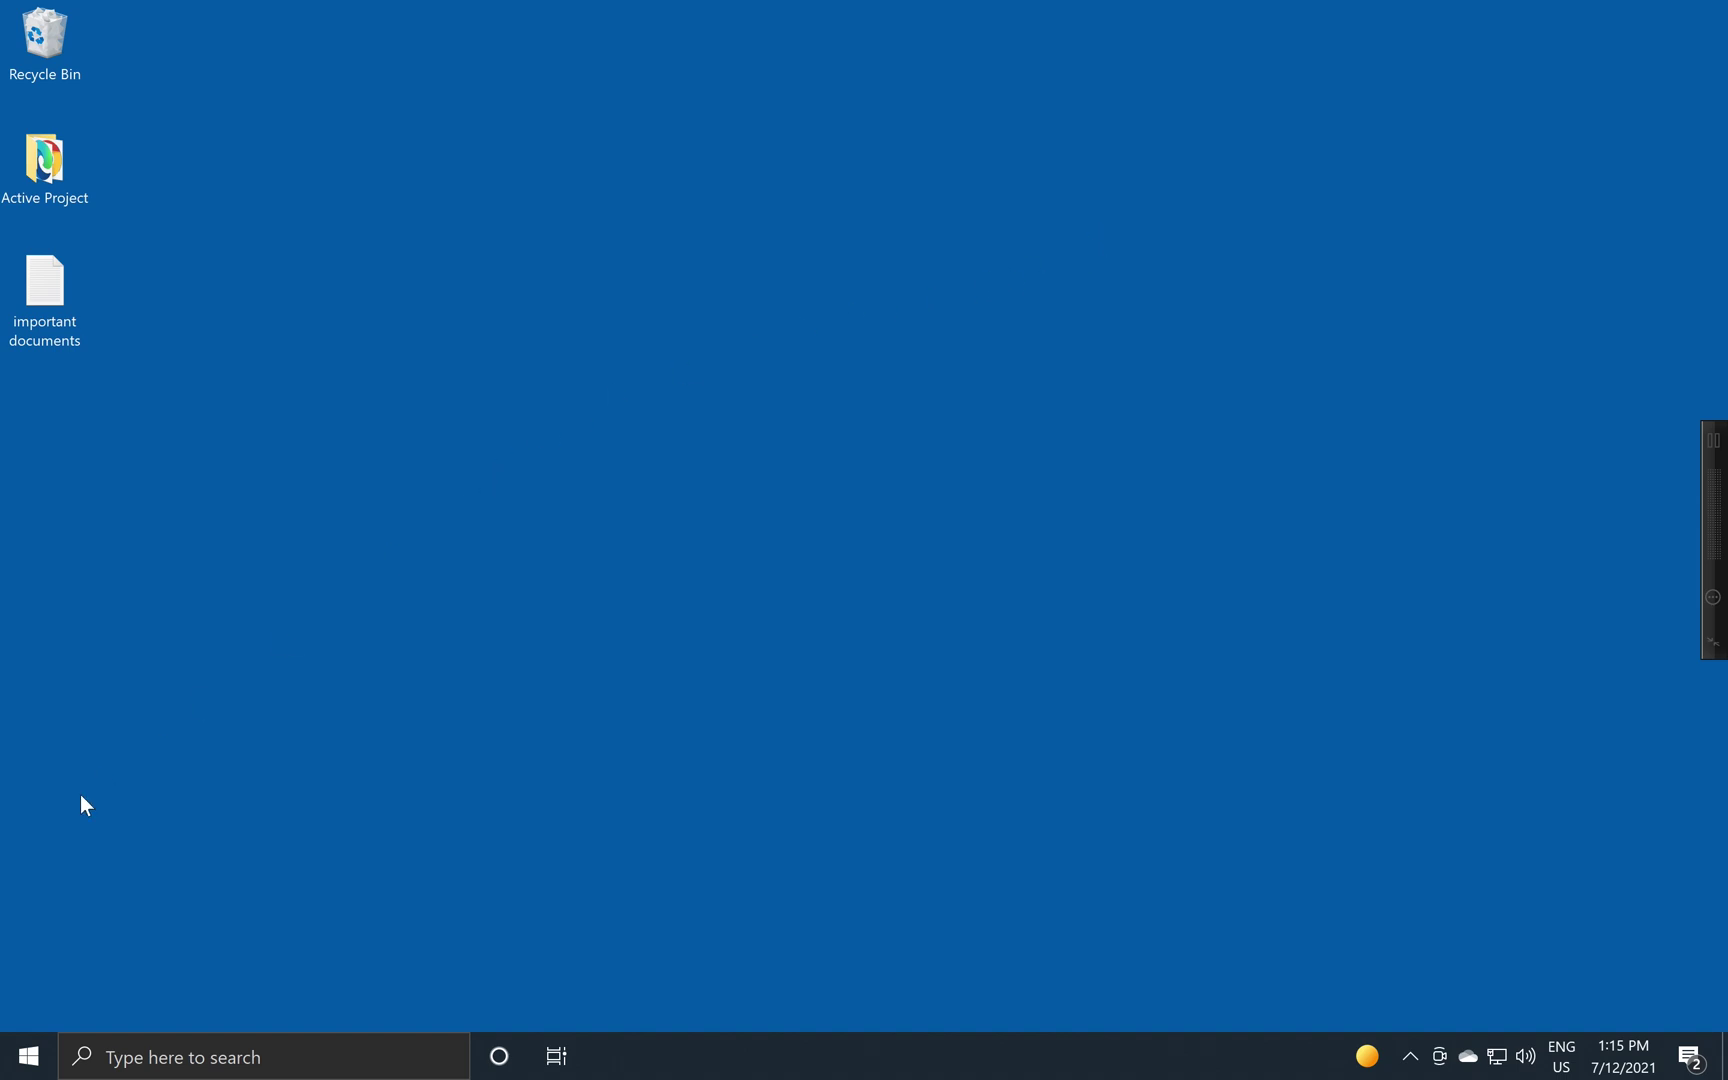
Find Notepad among the Windows Accessories apps and open it
left_click(14, 1060)
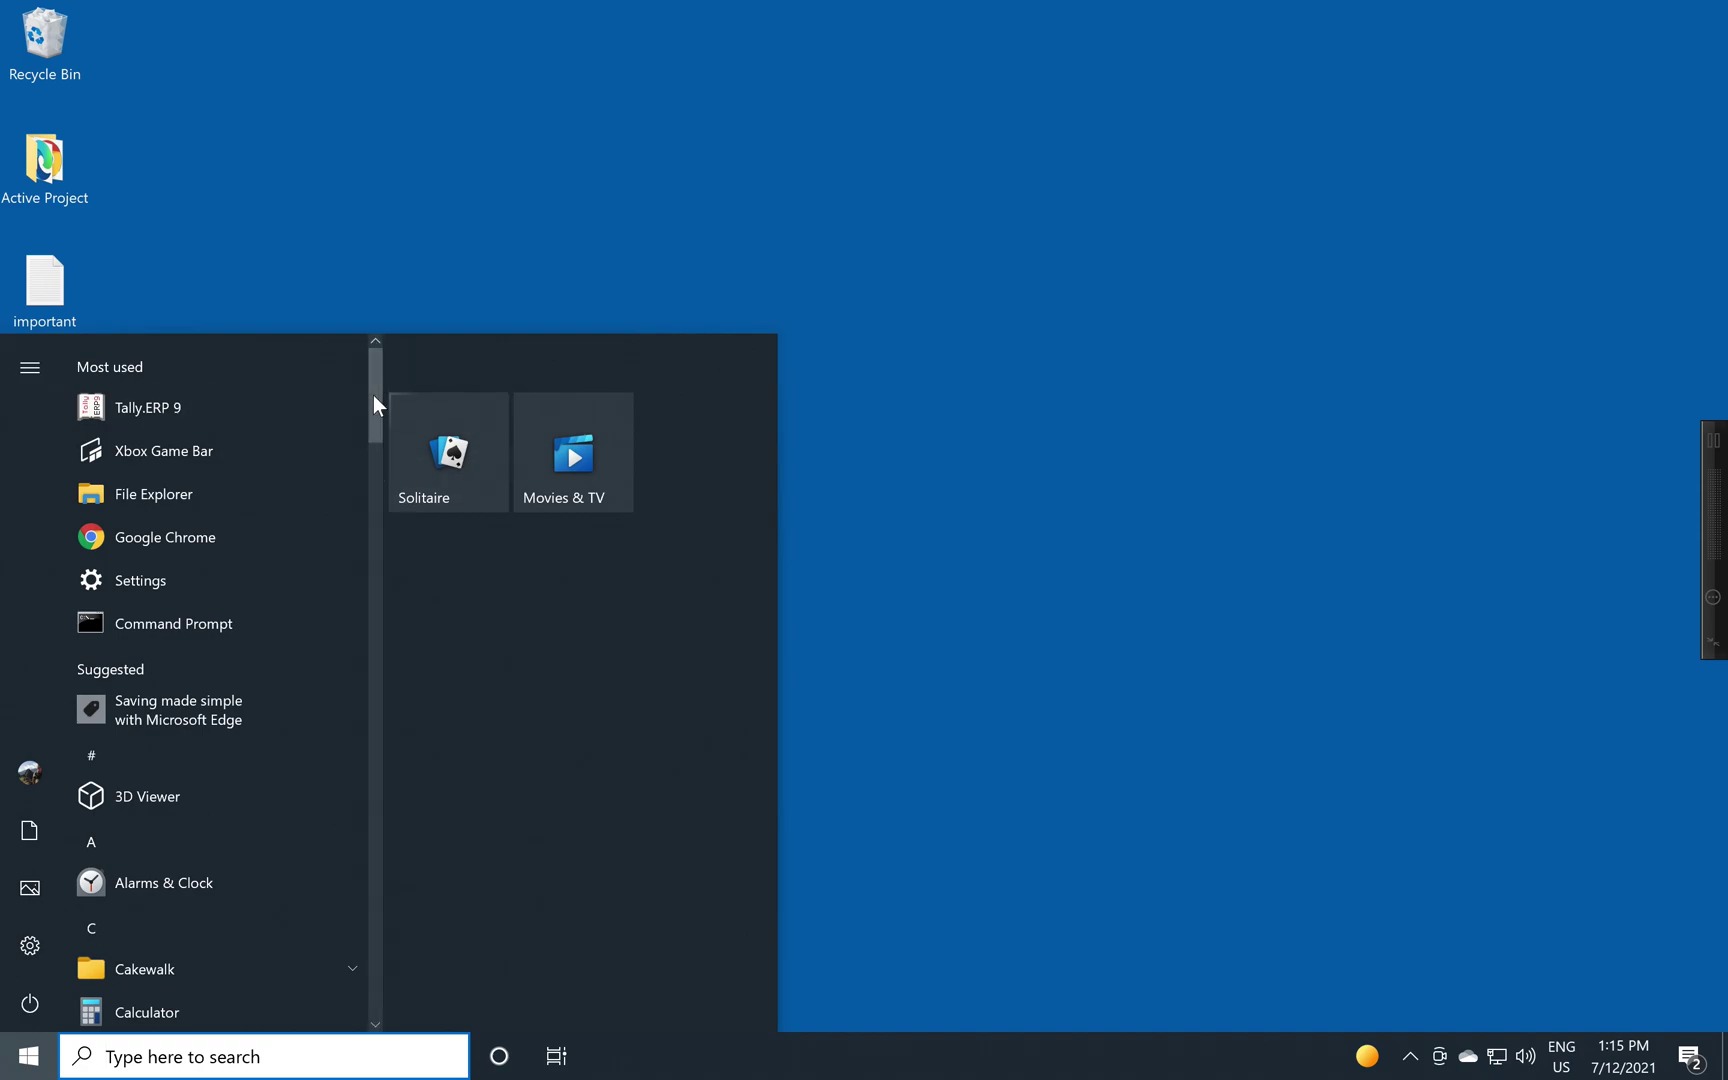
left_click_drag(379, 425, 367, 740)
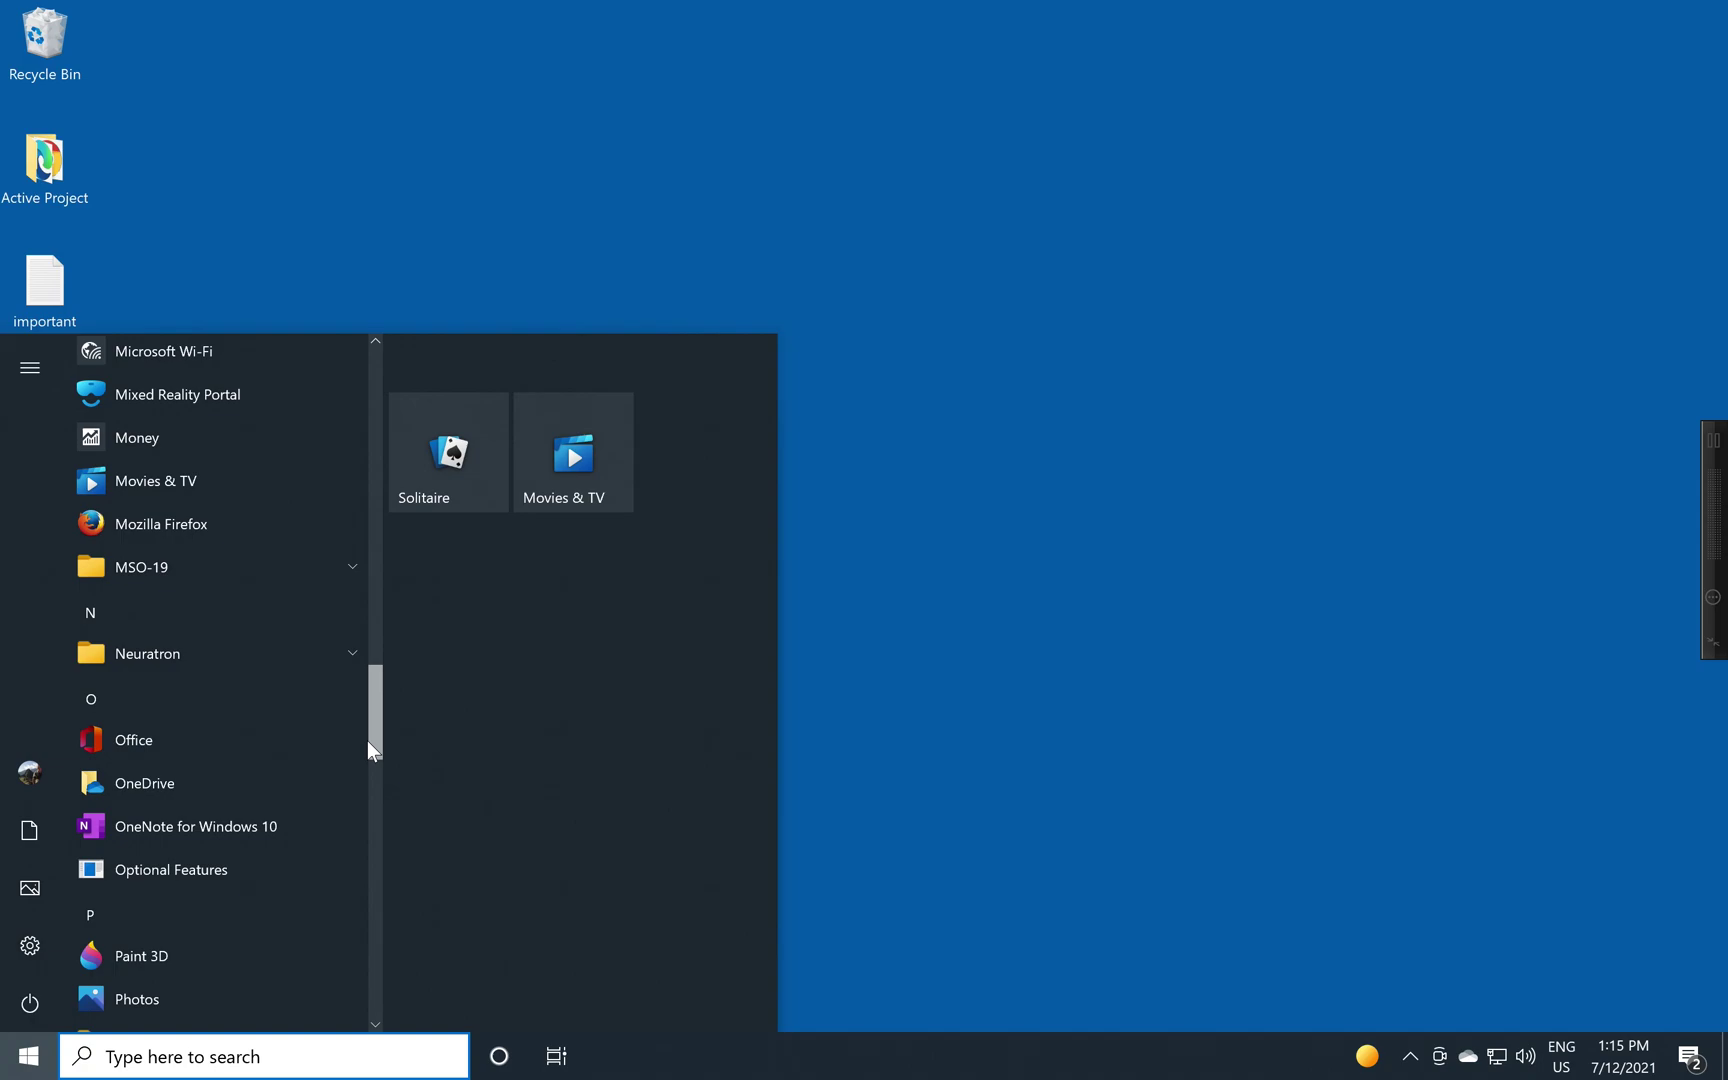
left_click_drag(367, 740, 360, 953)
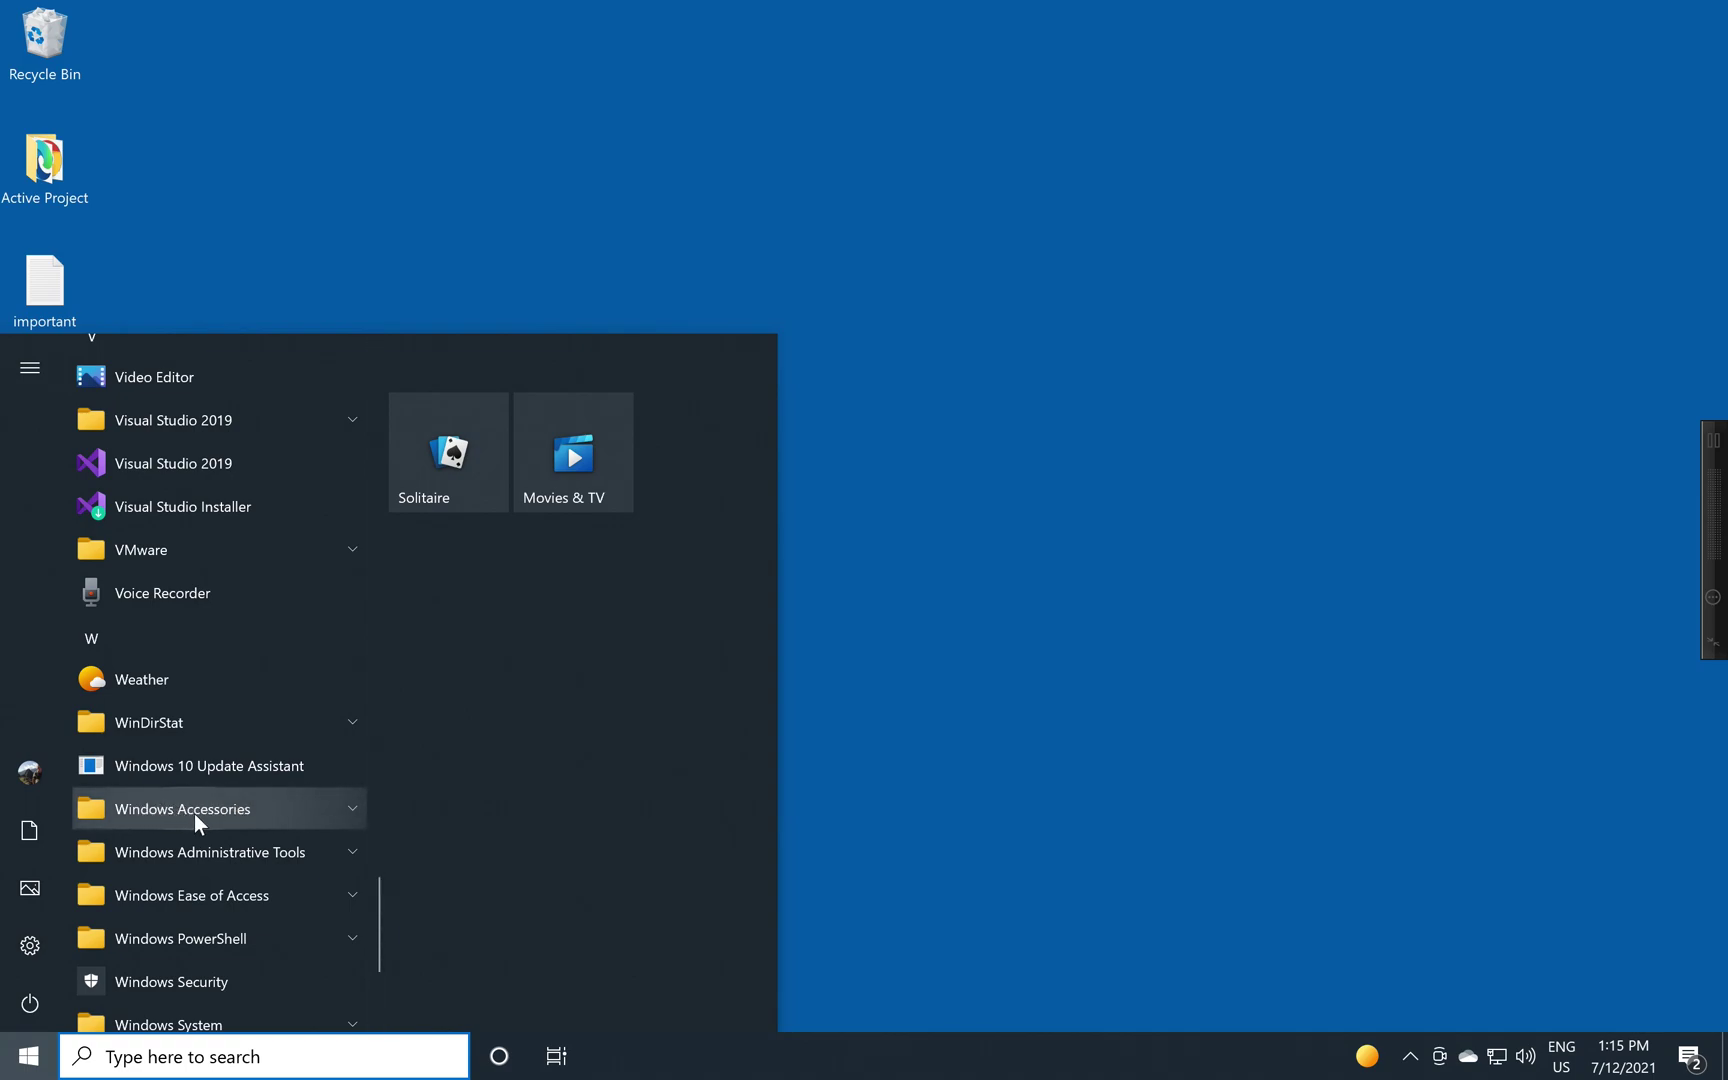
left_click(338, 809)
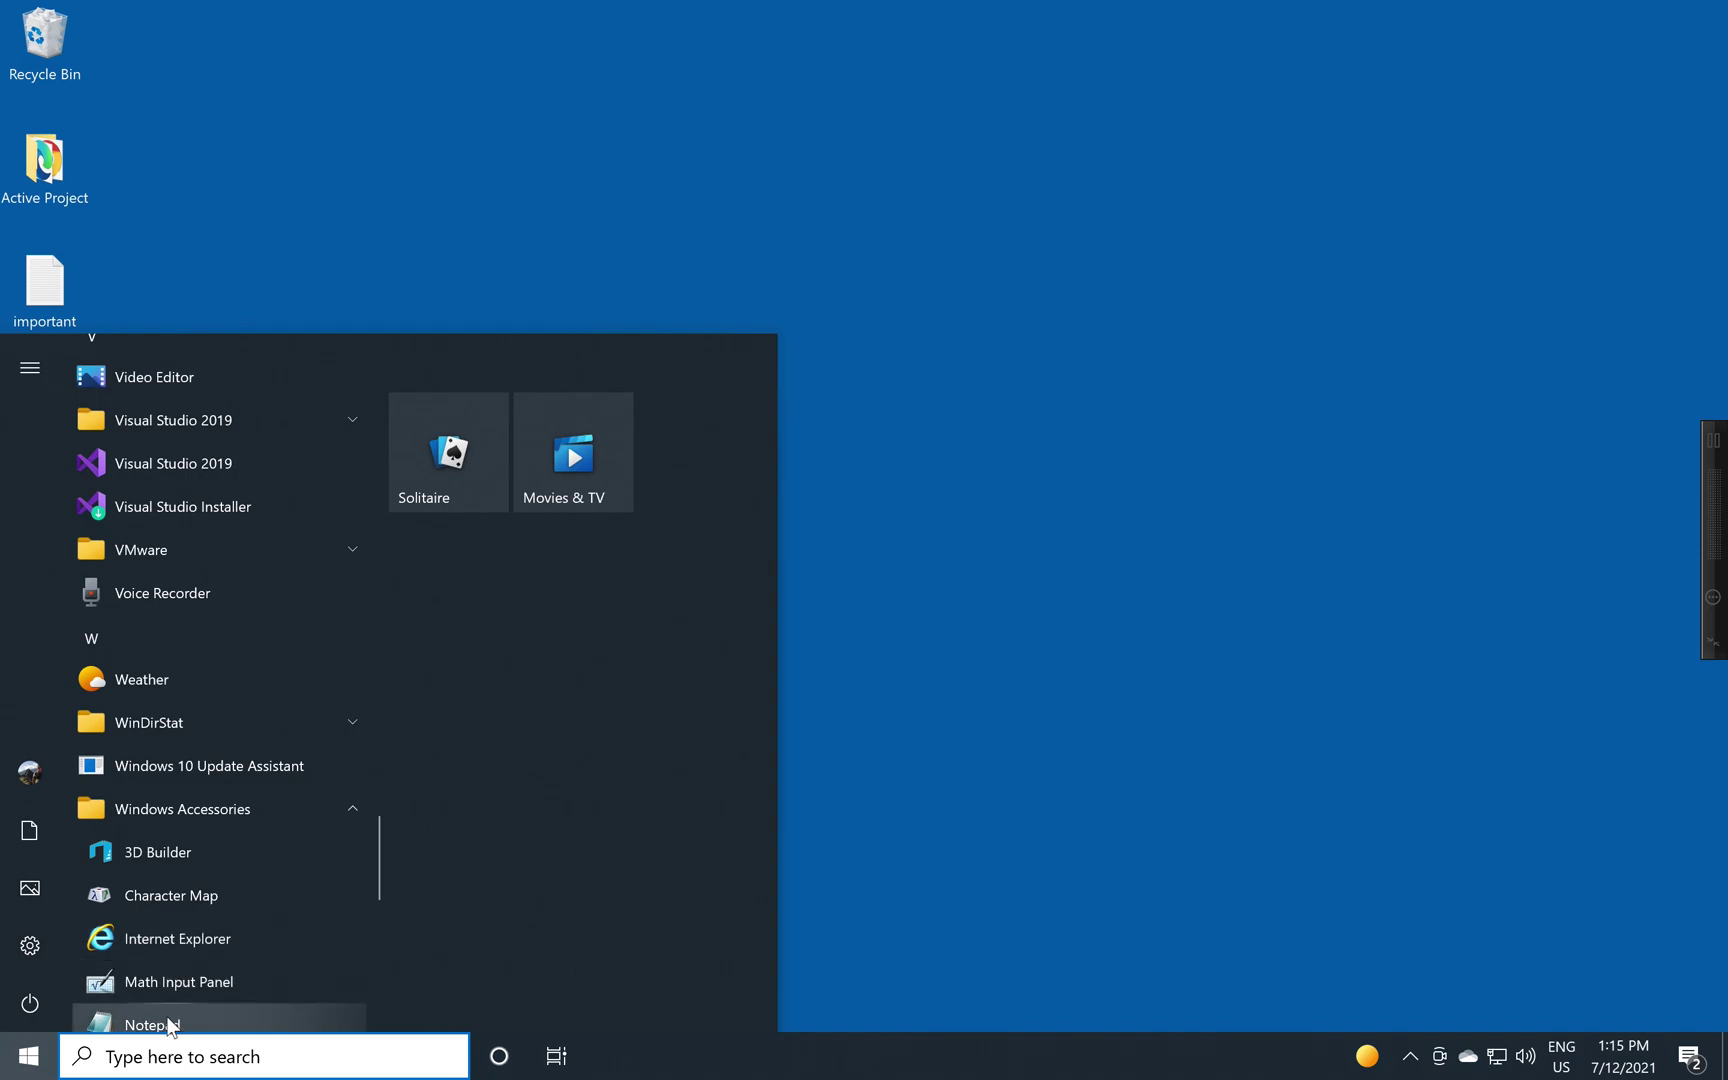
scroll(170, 1025, "down", 1)
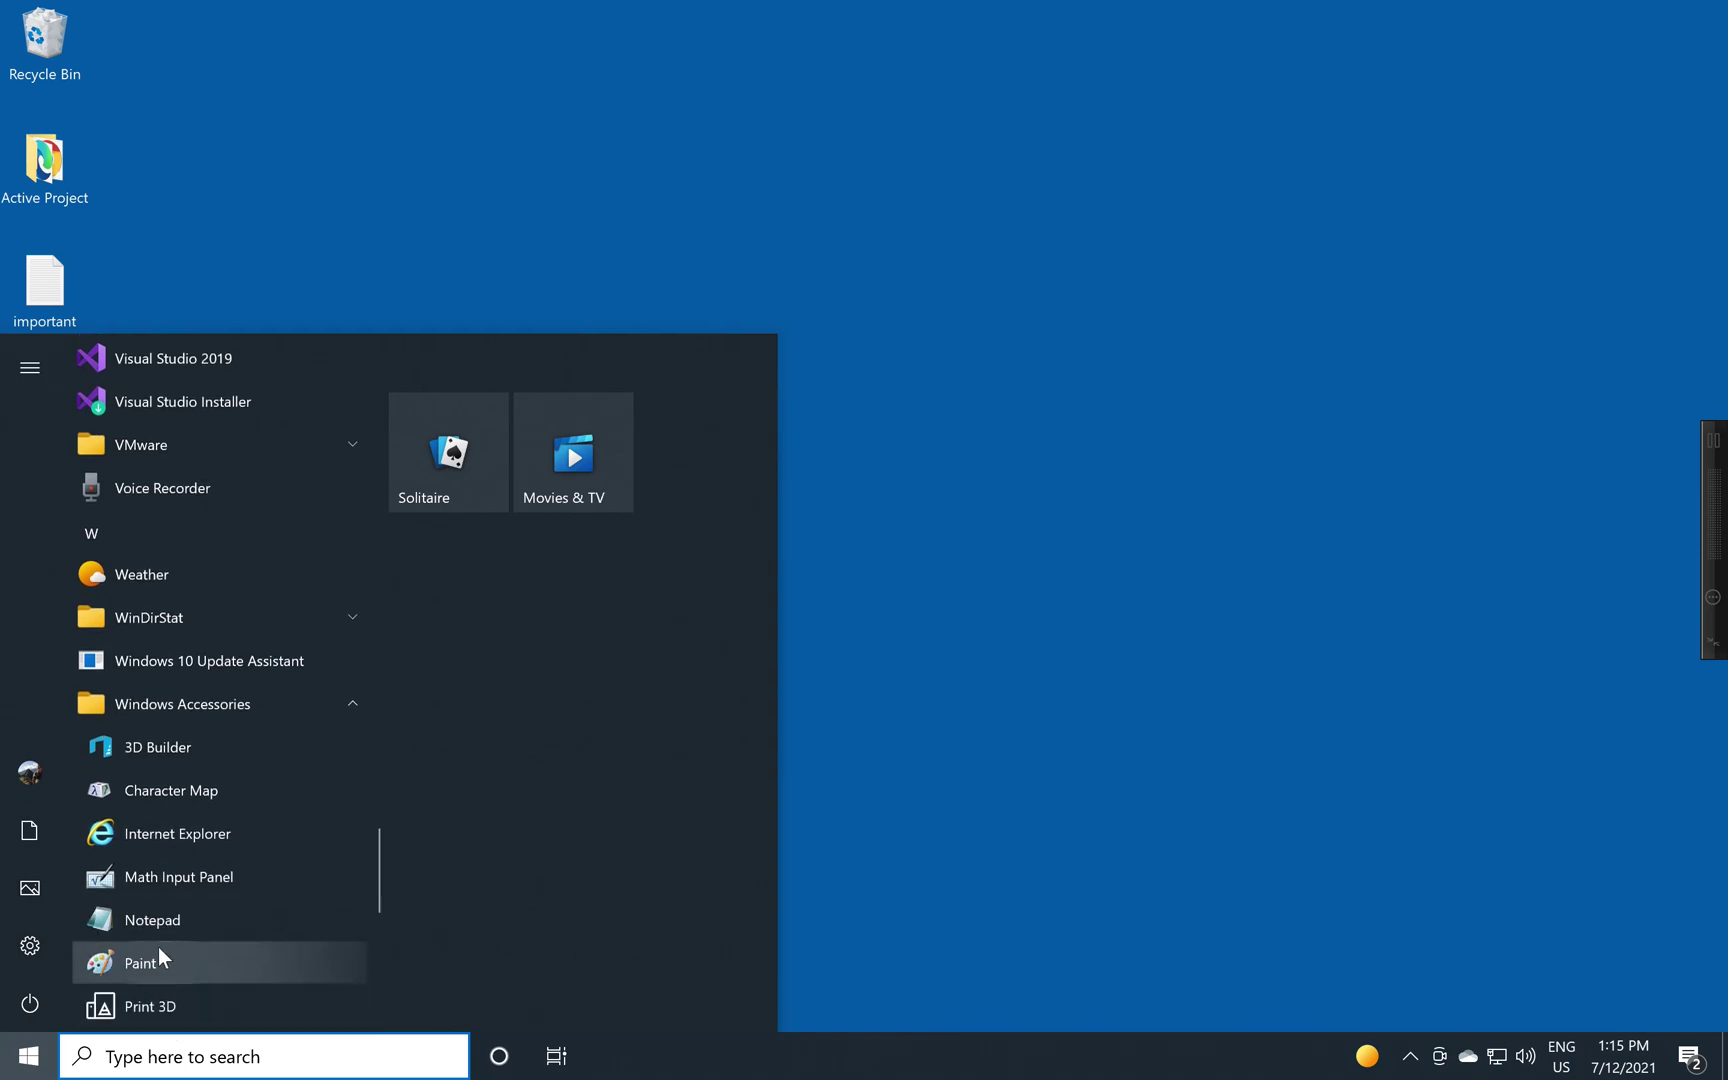
left_click(157, 917)
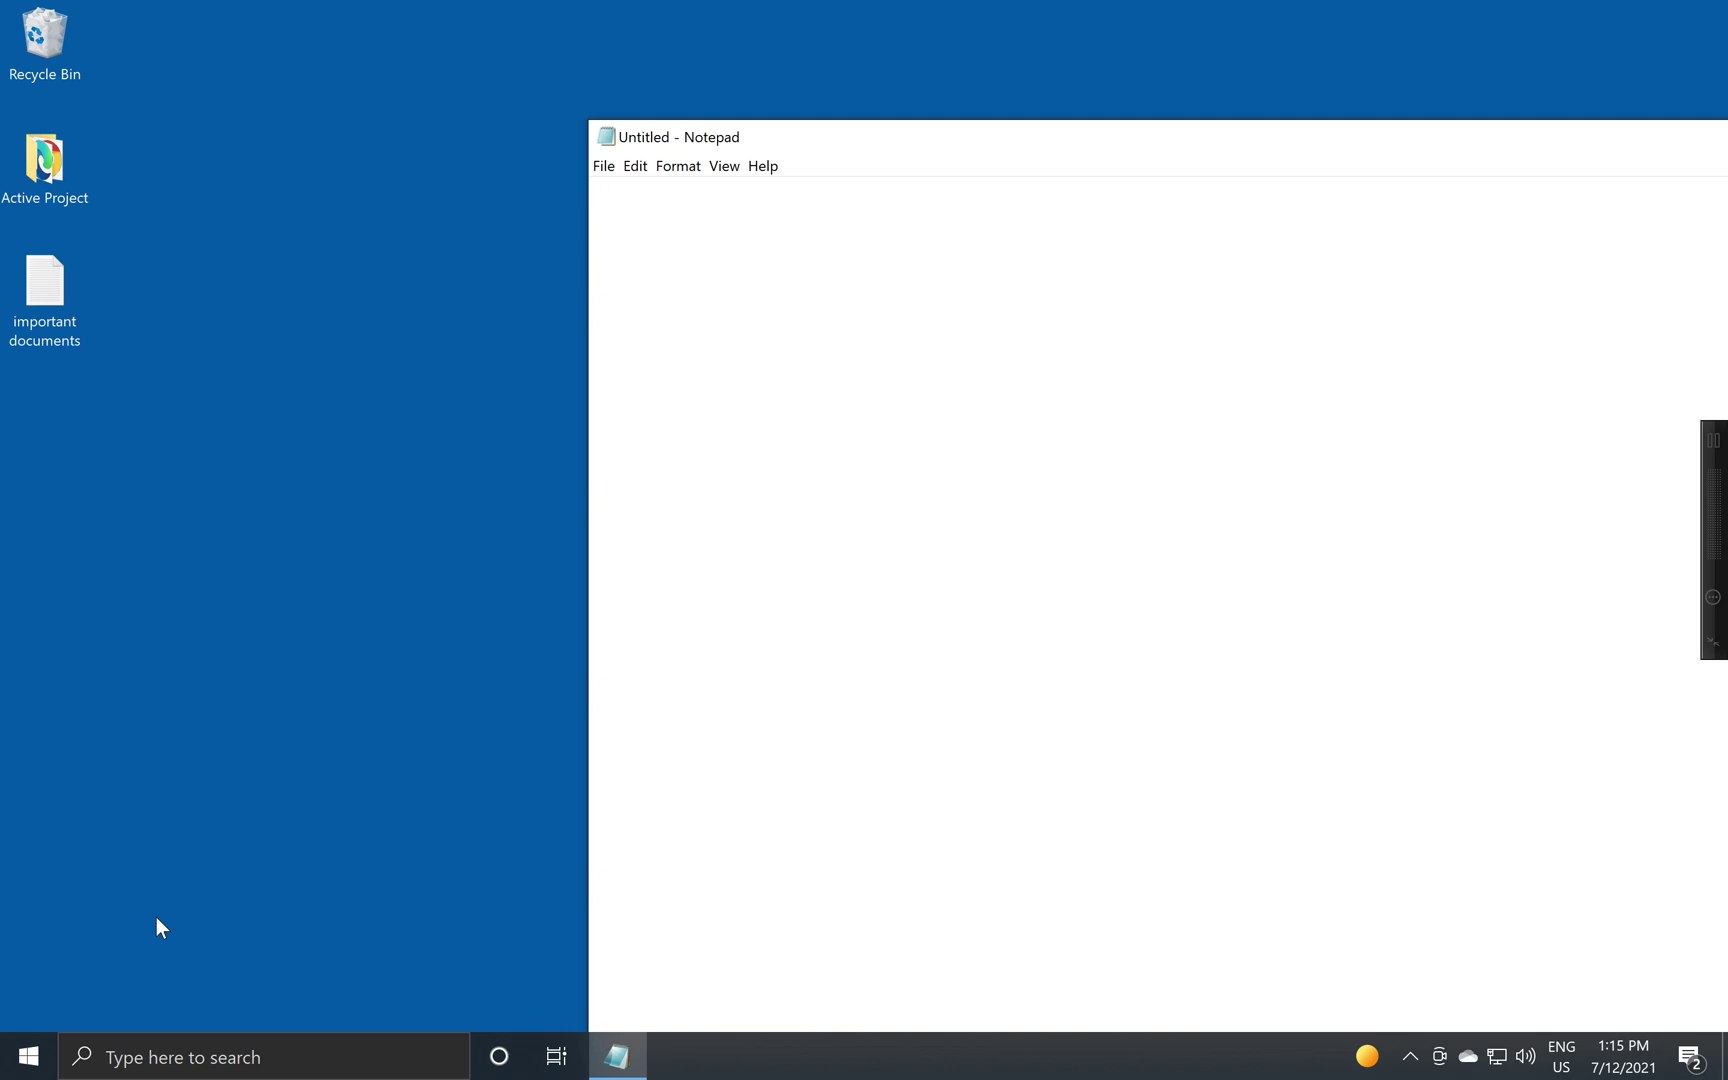
Enter "Recording formation" in the blank note and erase all of the text
type("Recording formation")
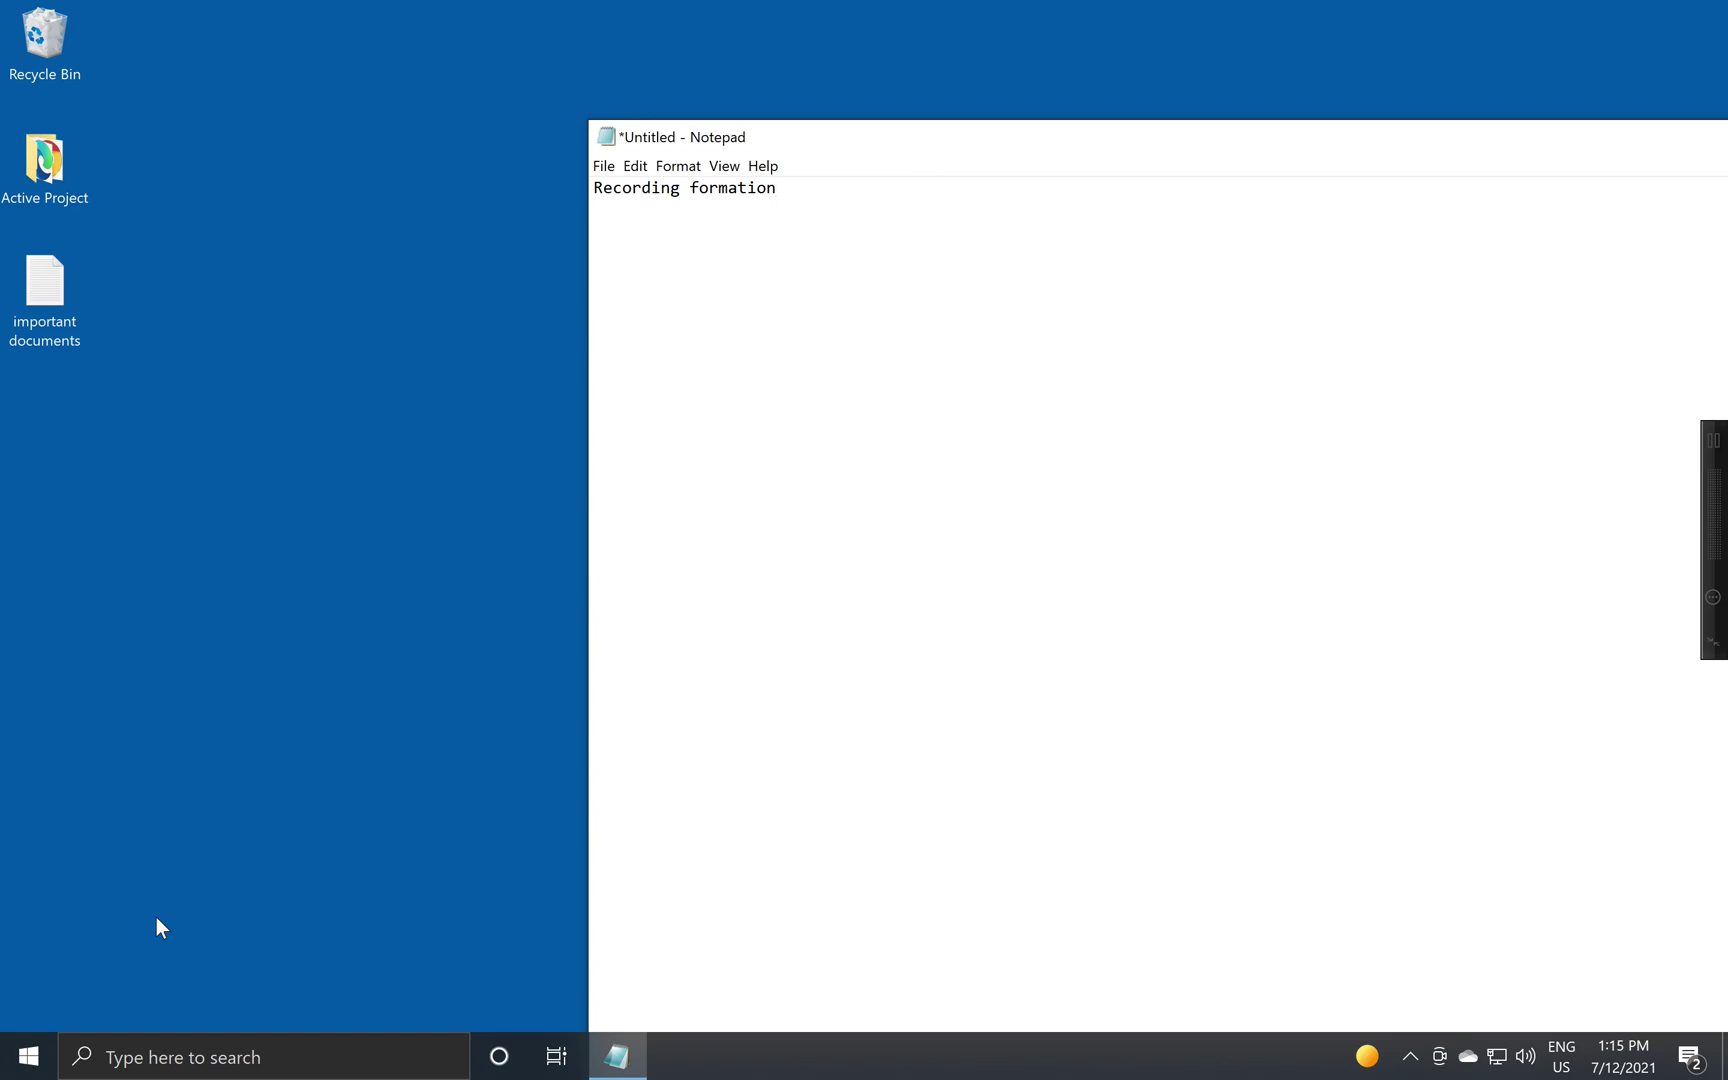
key("ctrl+a")
key("BackSpace")
Move the Notepad window fully into view and close it without saving the changes
left_click_drag(1157, 143, 806, 139)
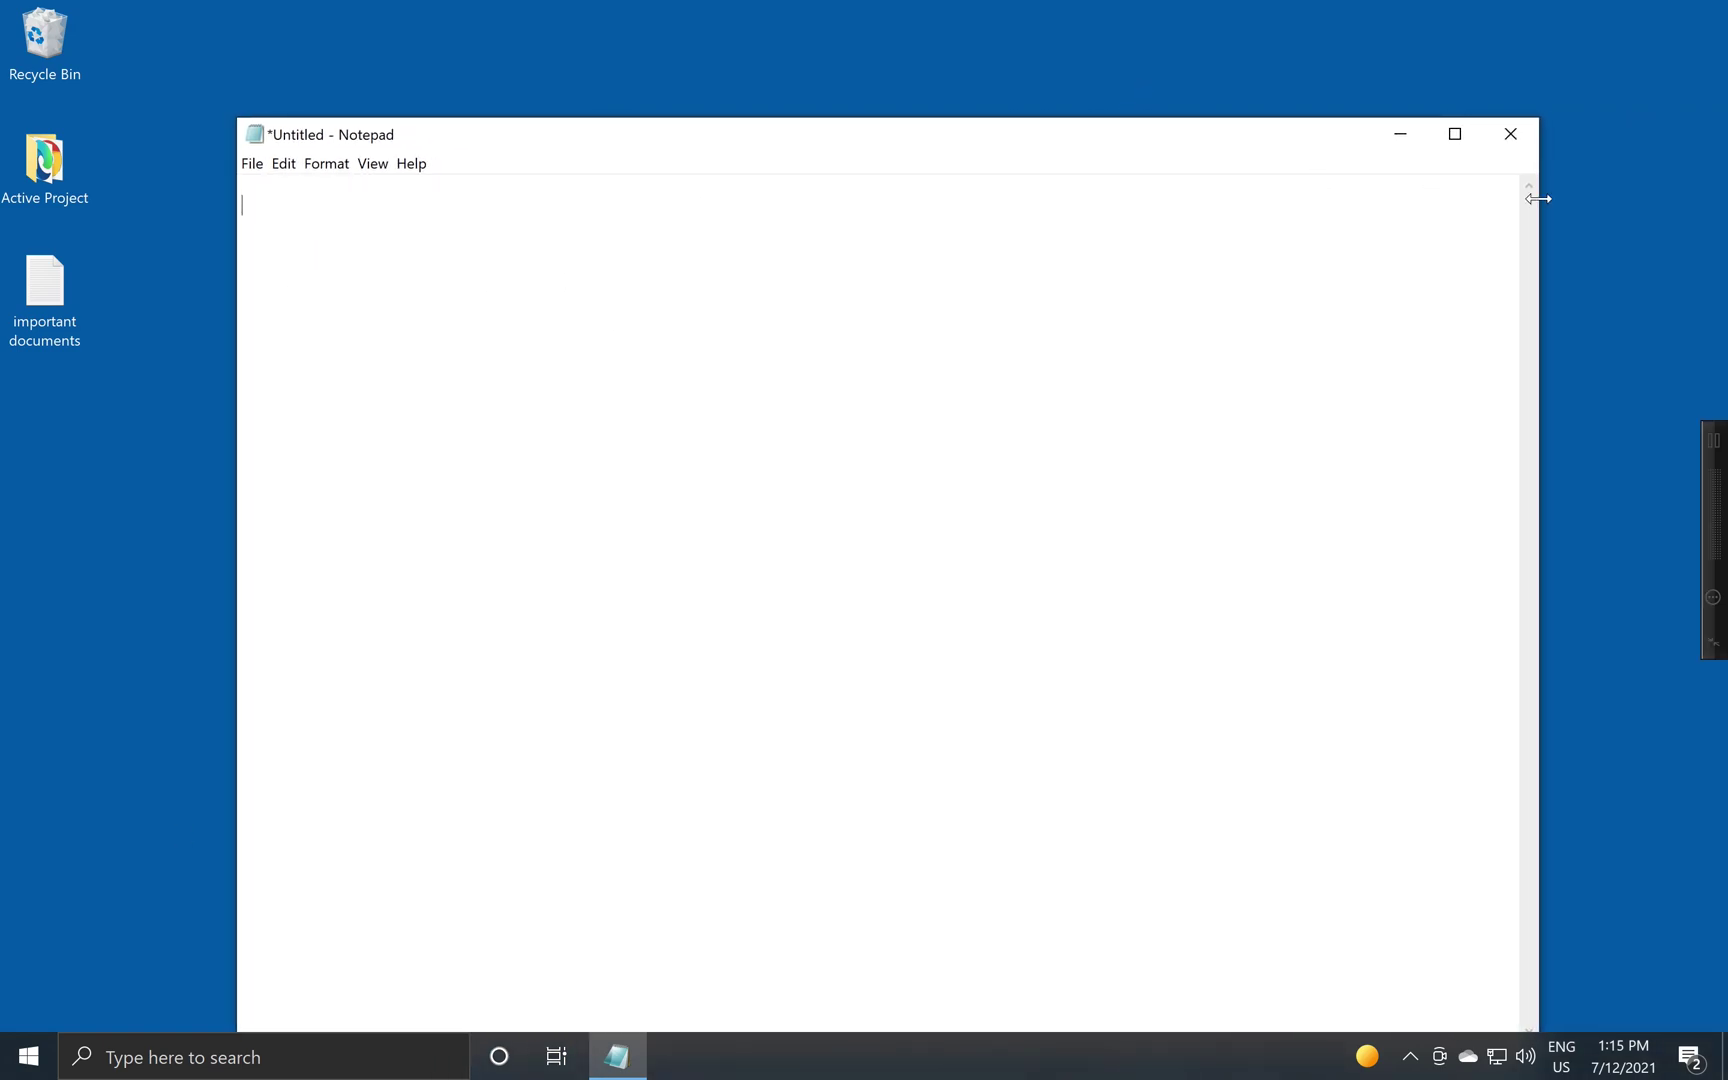
left_click(1510, 135)
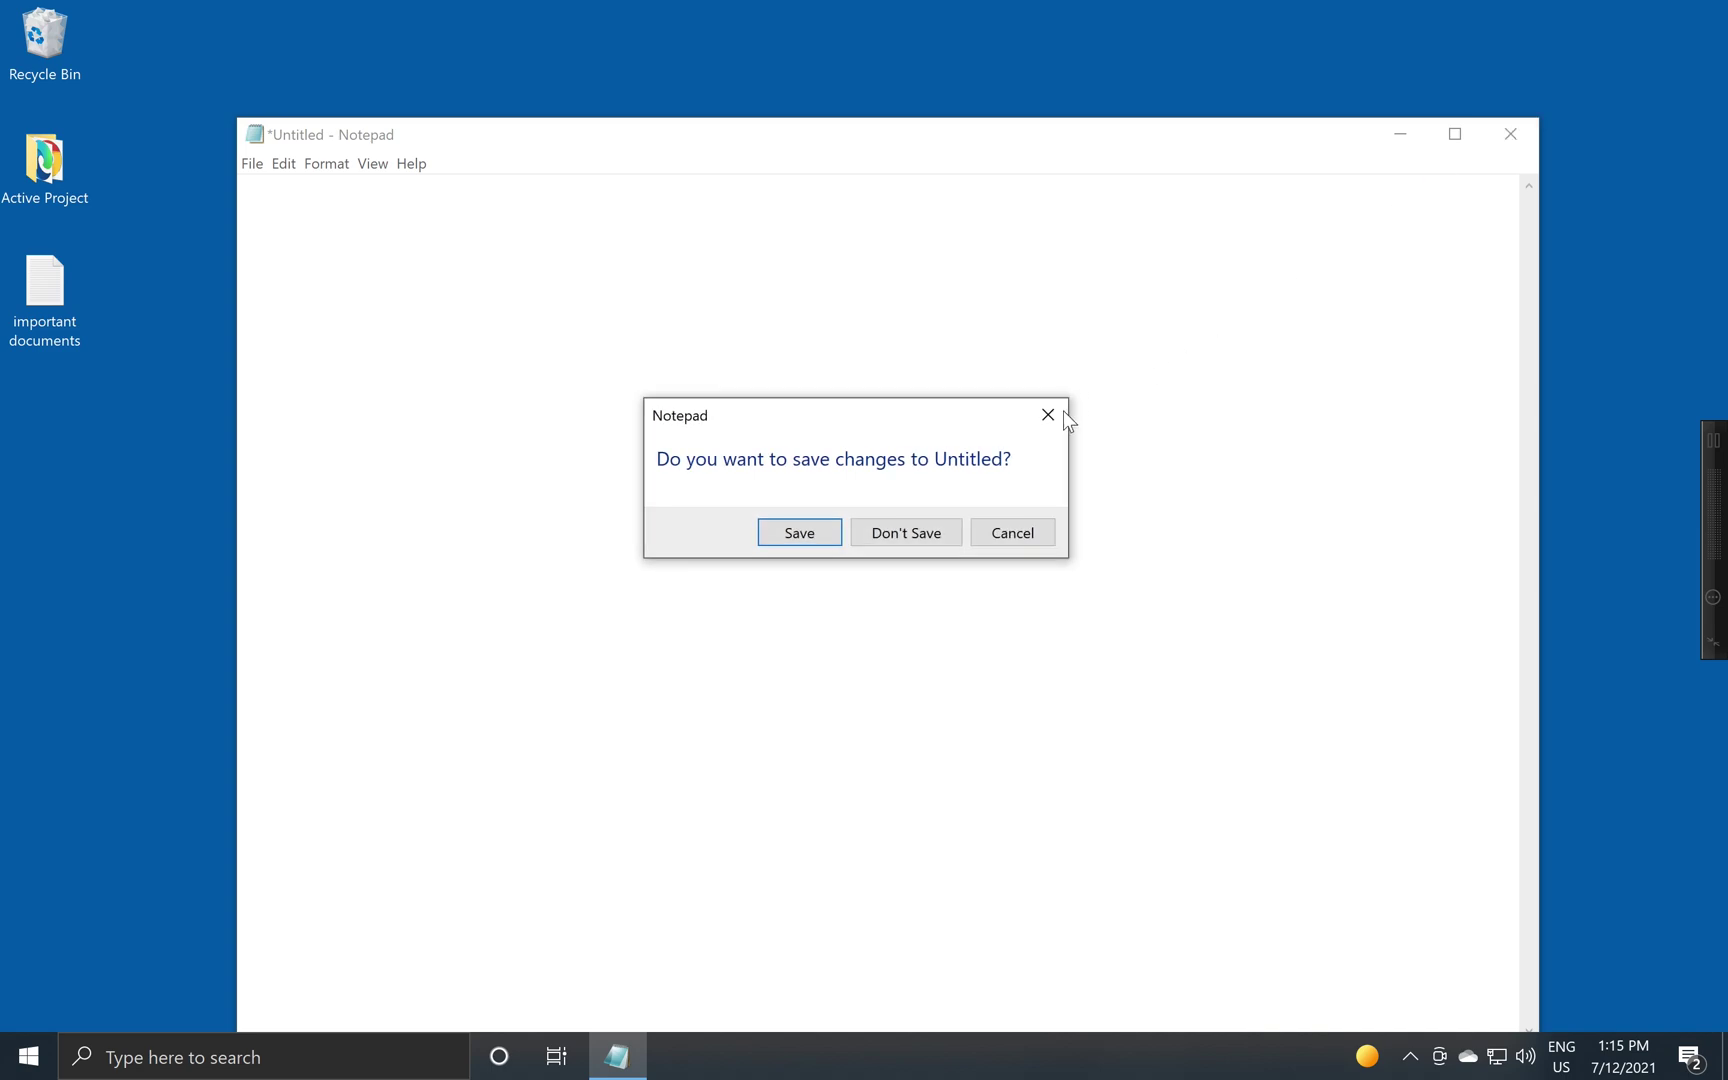
left_click(888, 538)
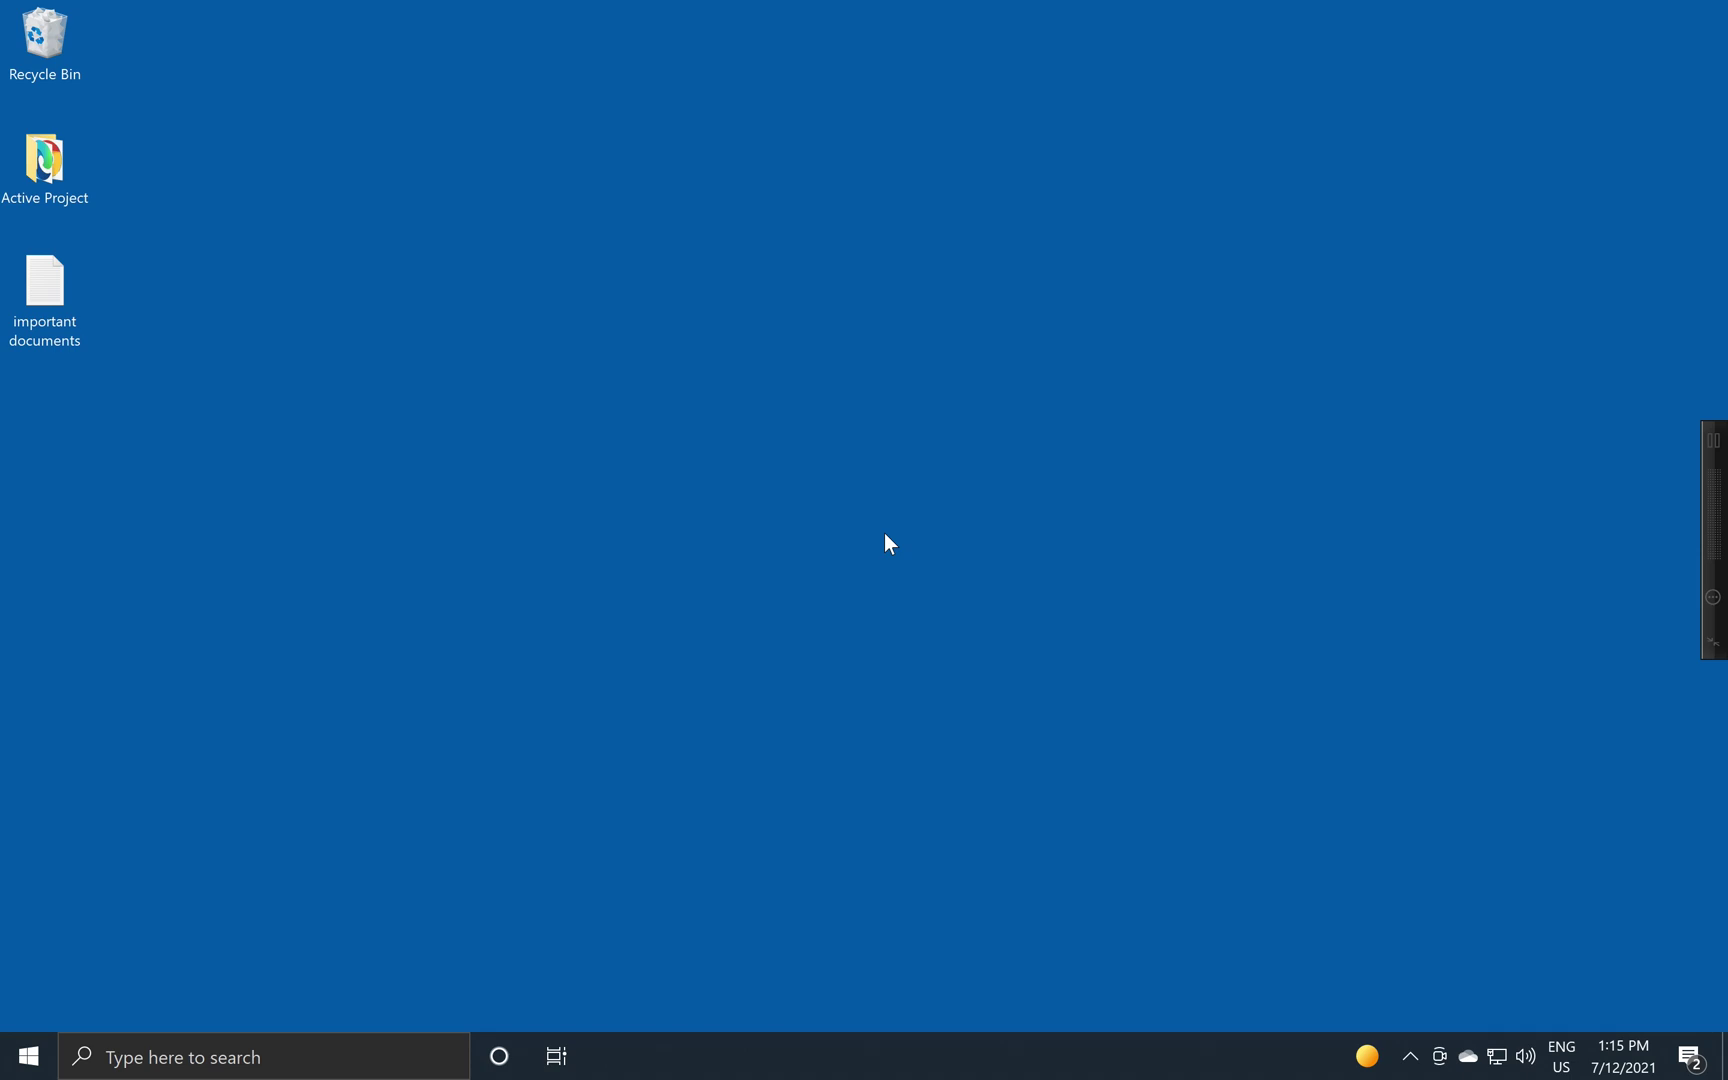
Search Windows for "notepad" to open Notepad, and close its blank window again
left_click(176, 1050)
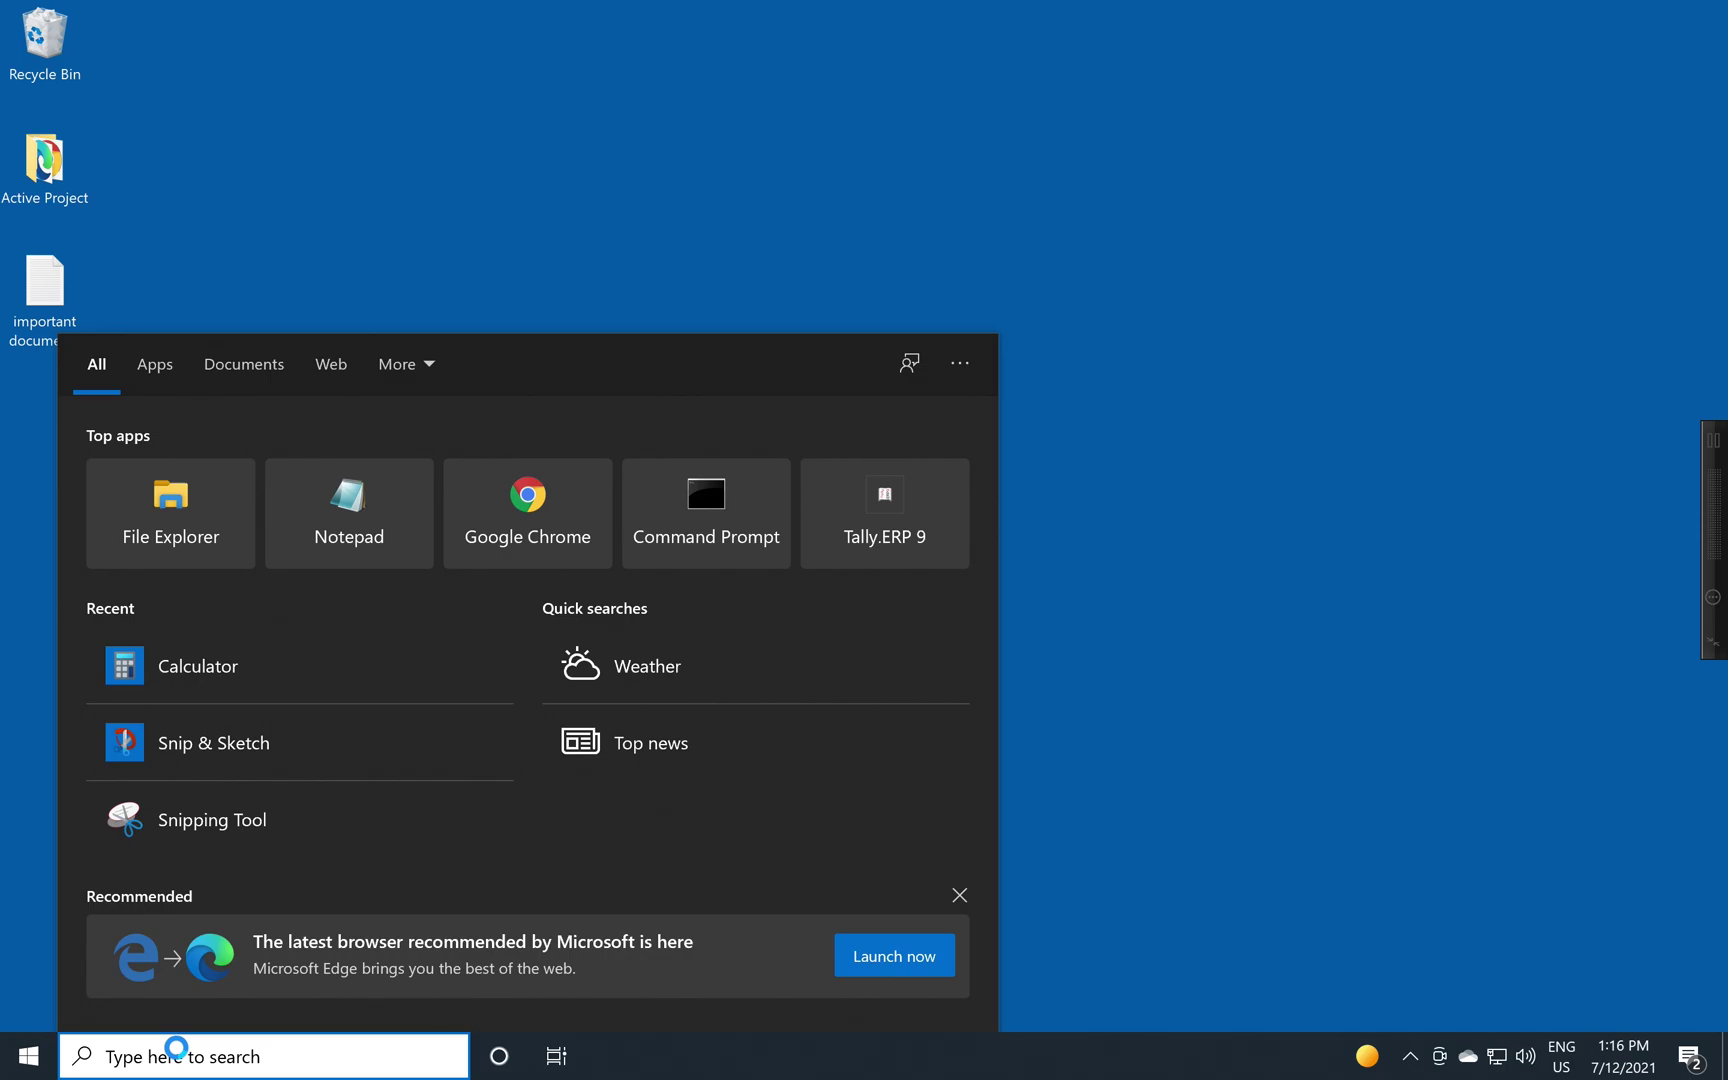
type("notepad")
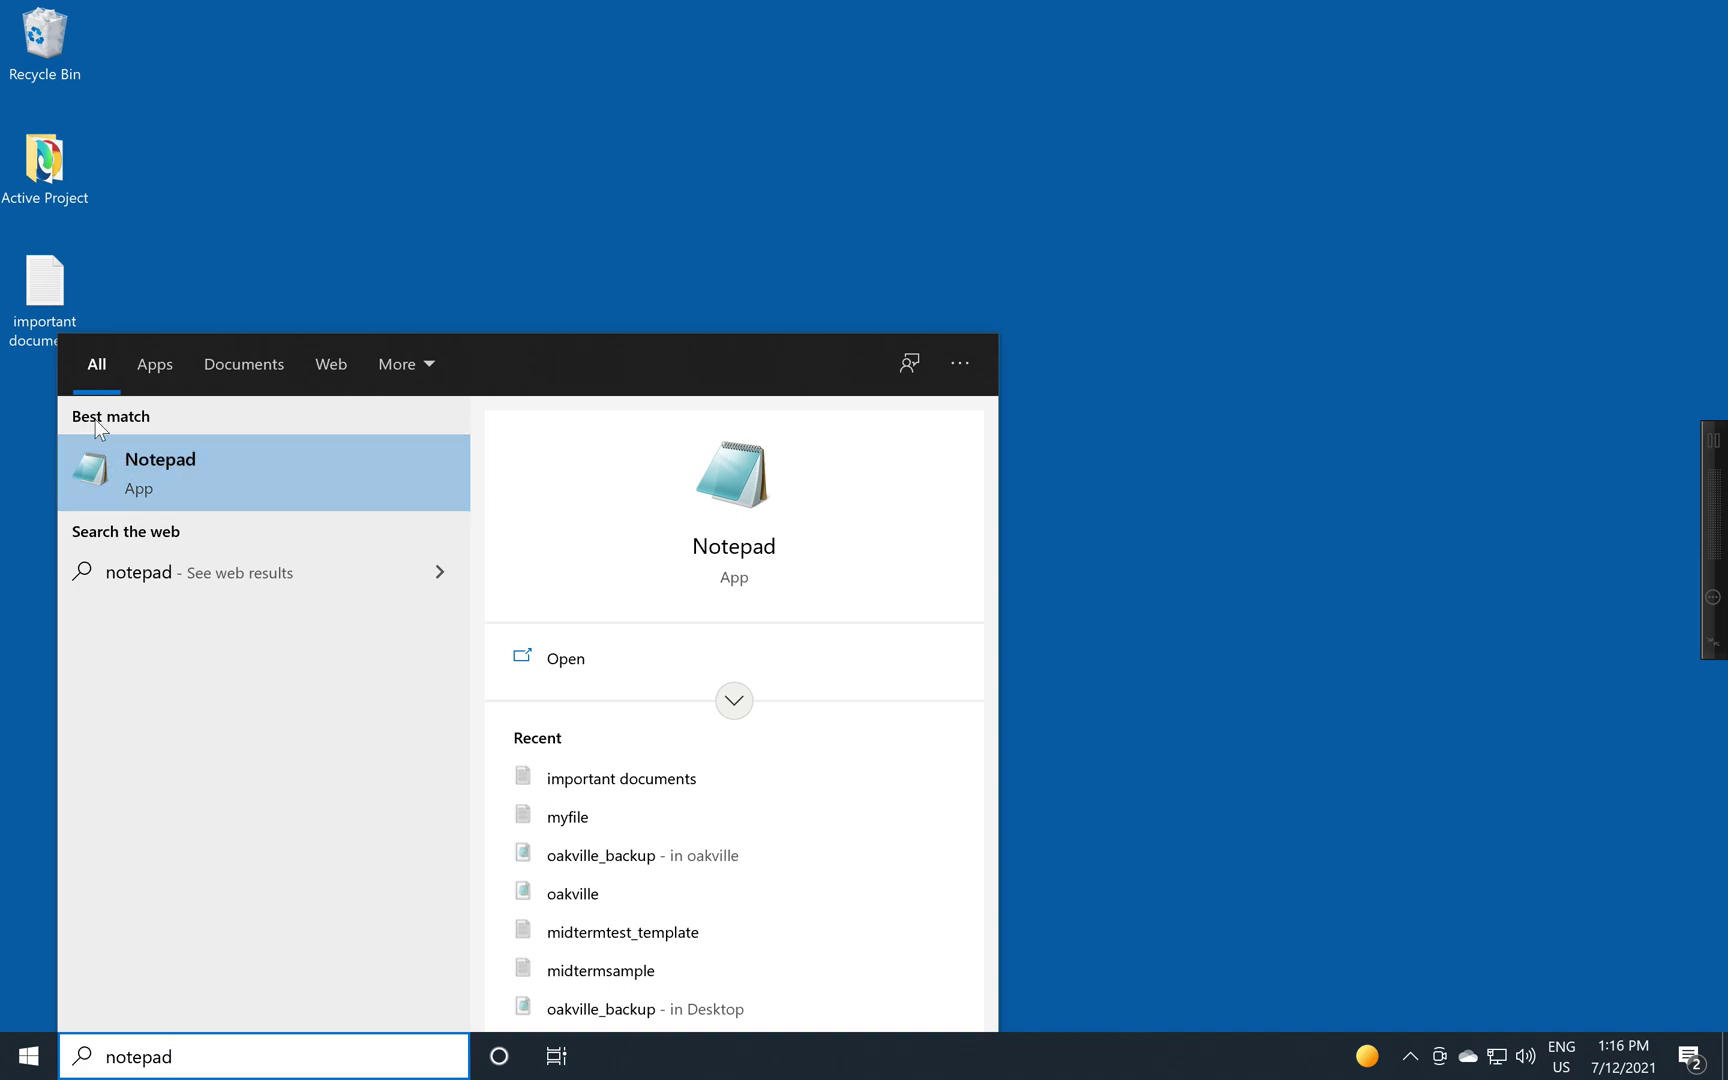
left_click(146, 468)
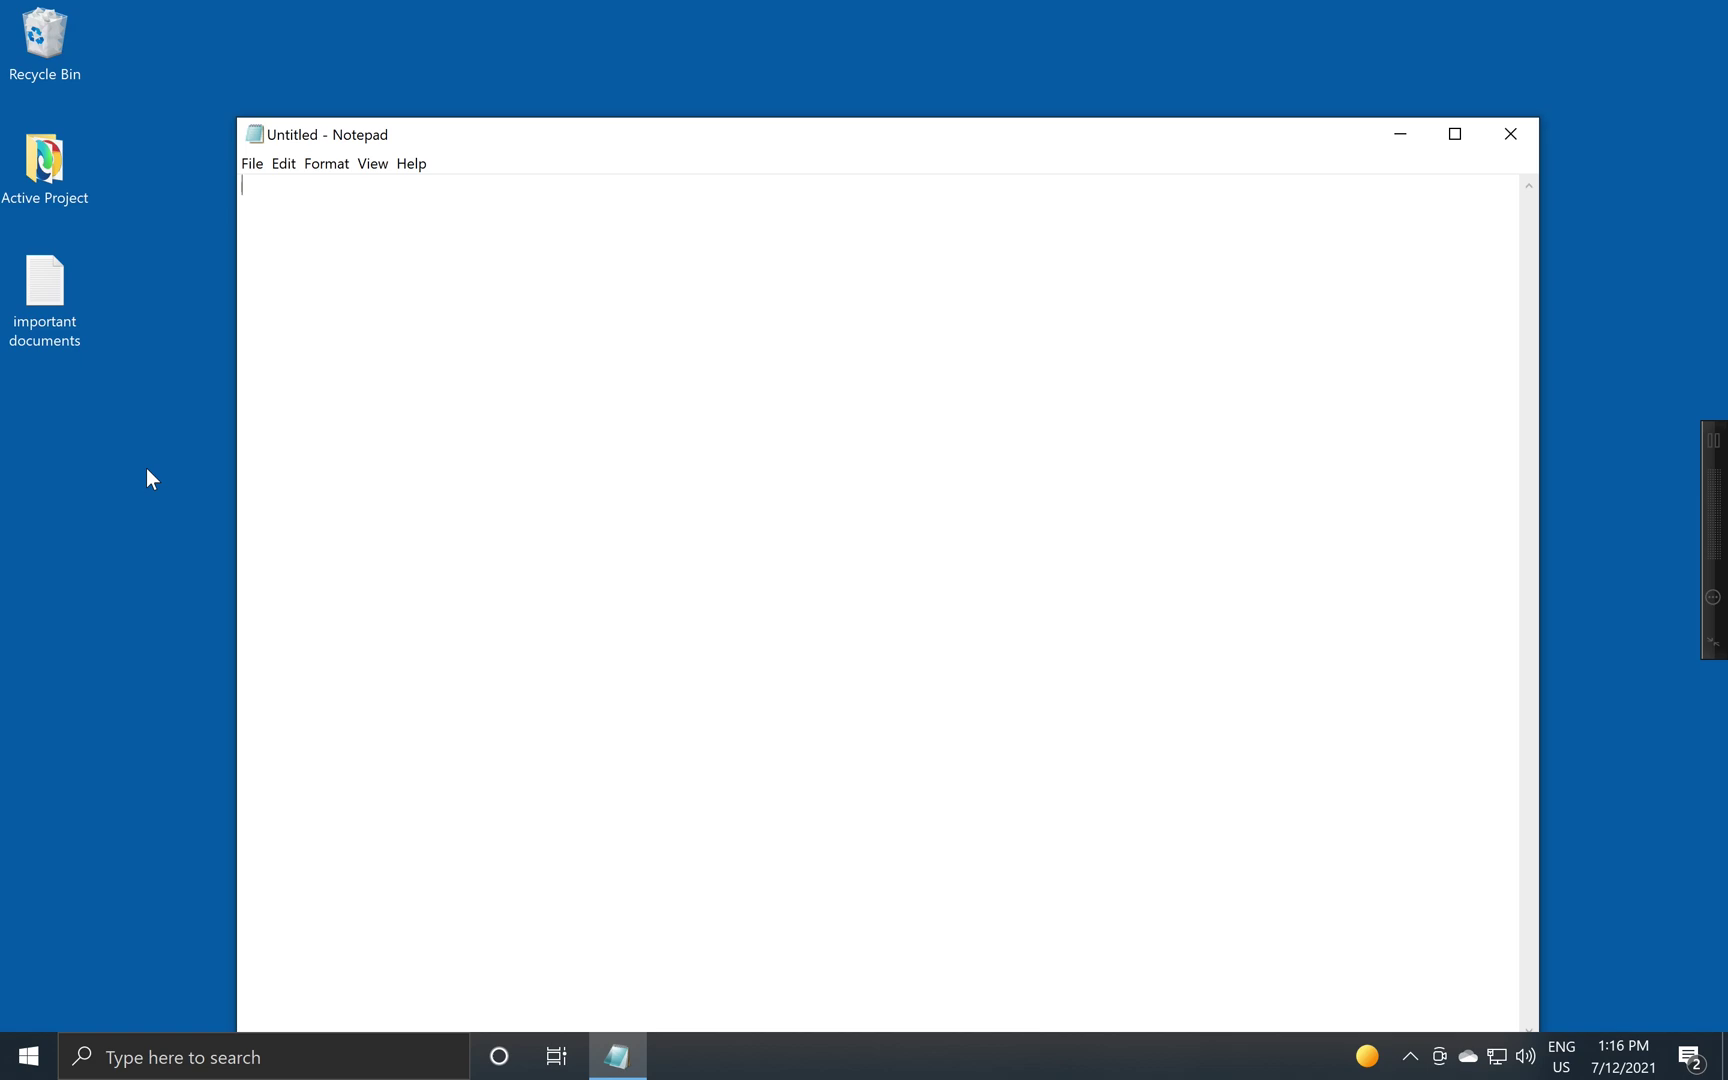
left_click(1510, 138)
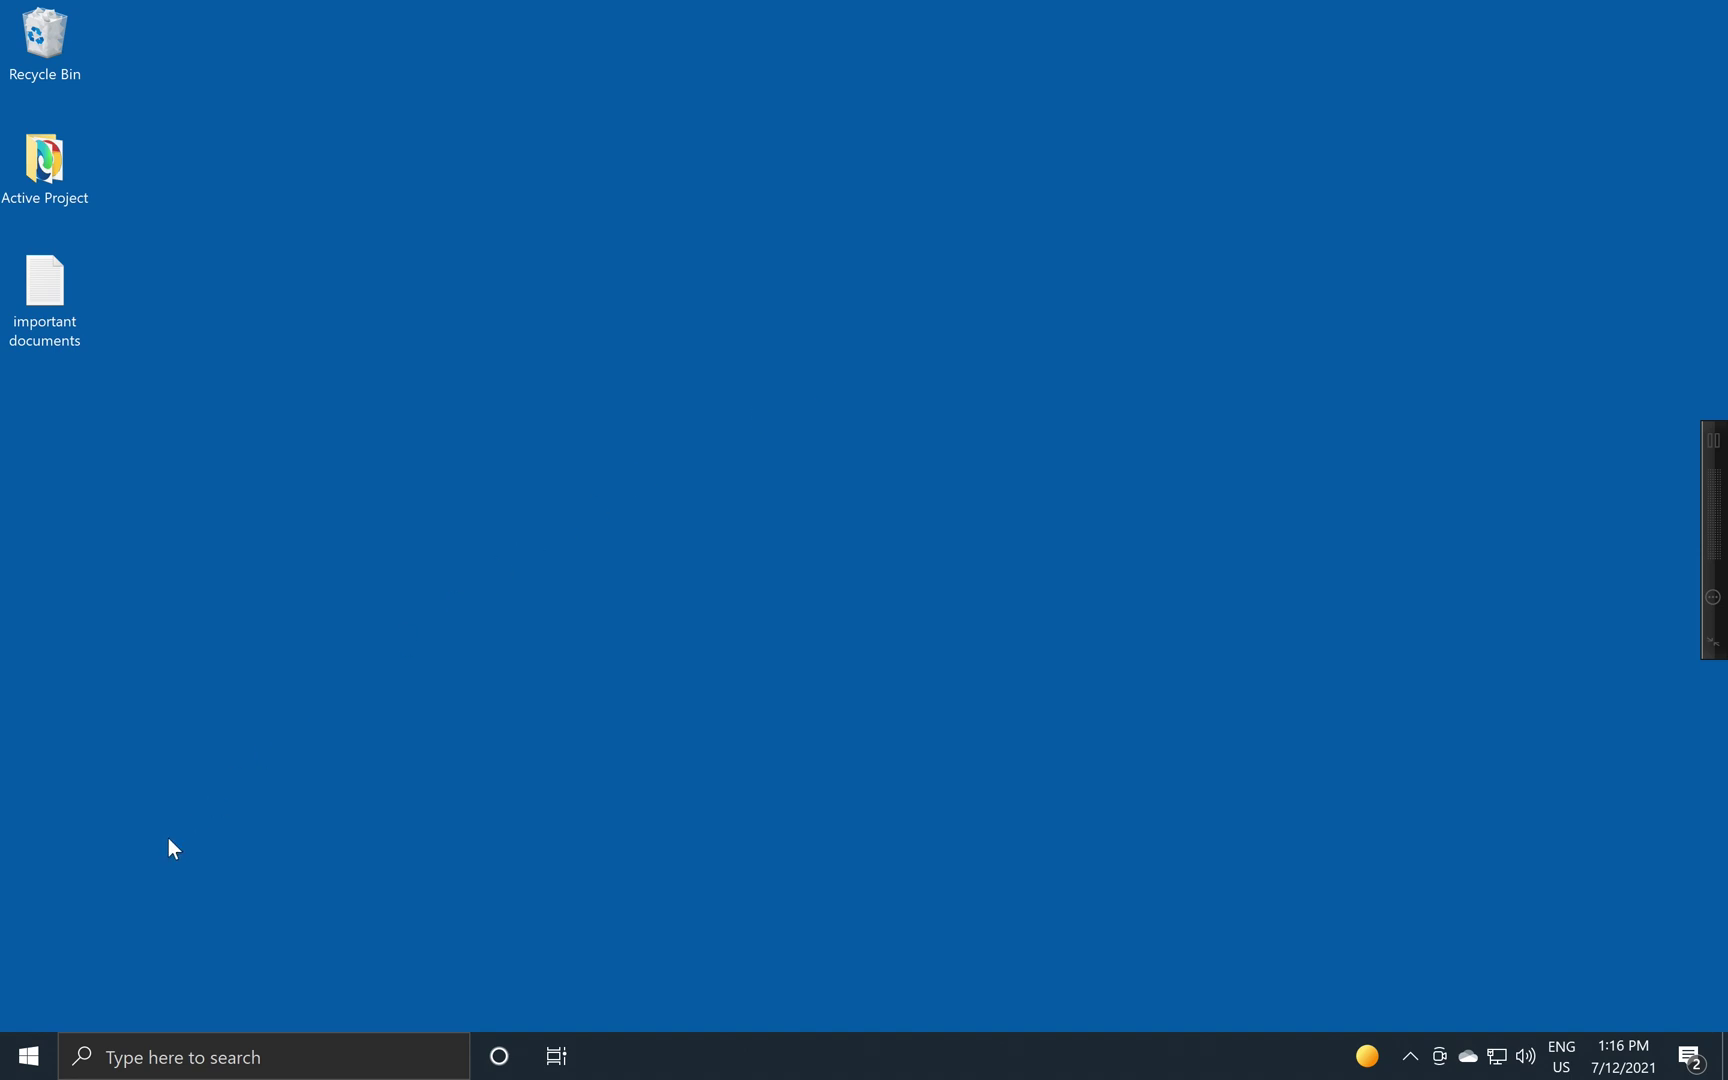
Open Calculator from the app list and open Notepad by searching for "notepad"
left_click(18, 1070)
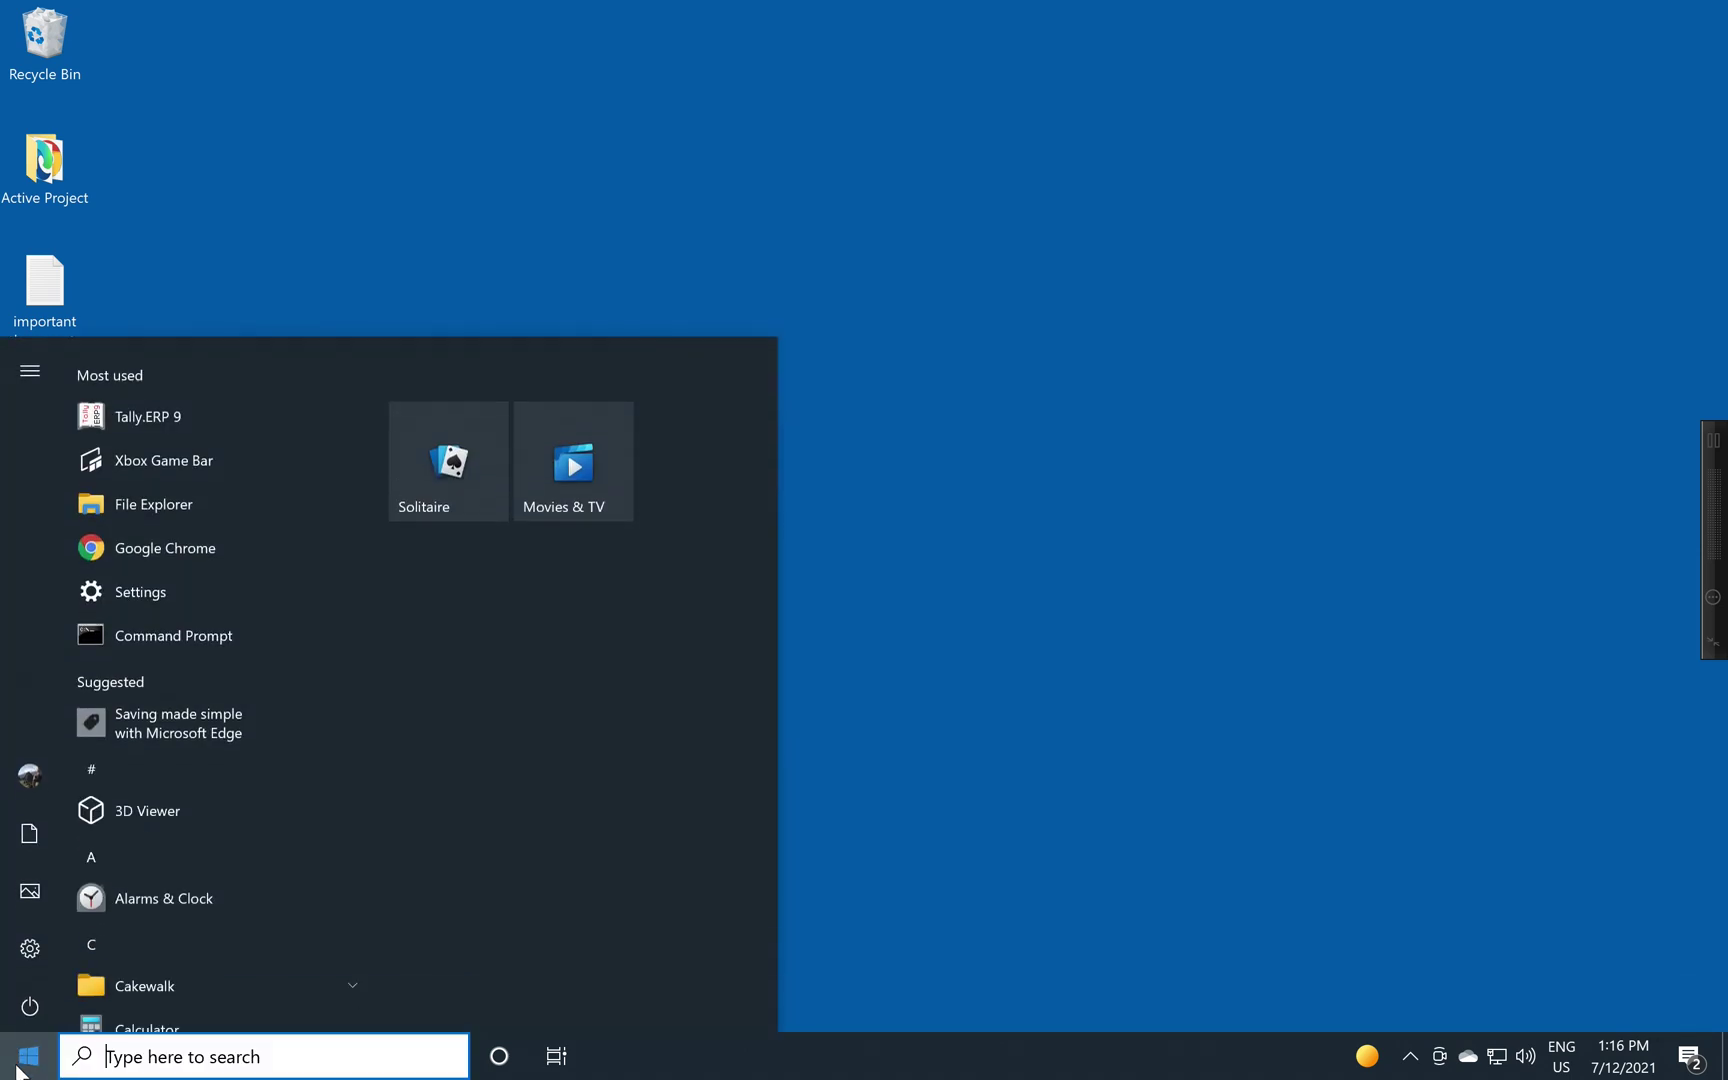
left_click(117, 1013)
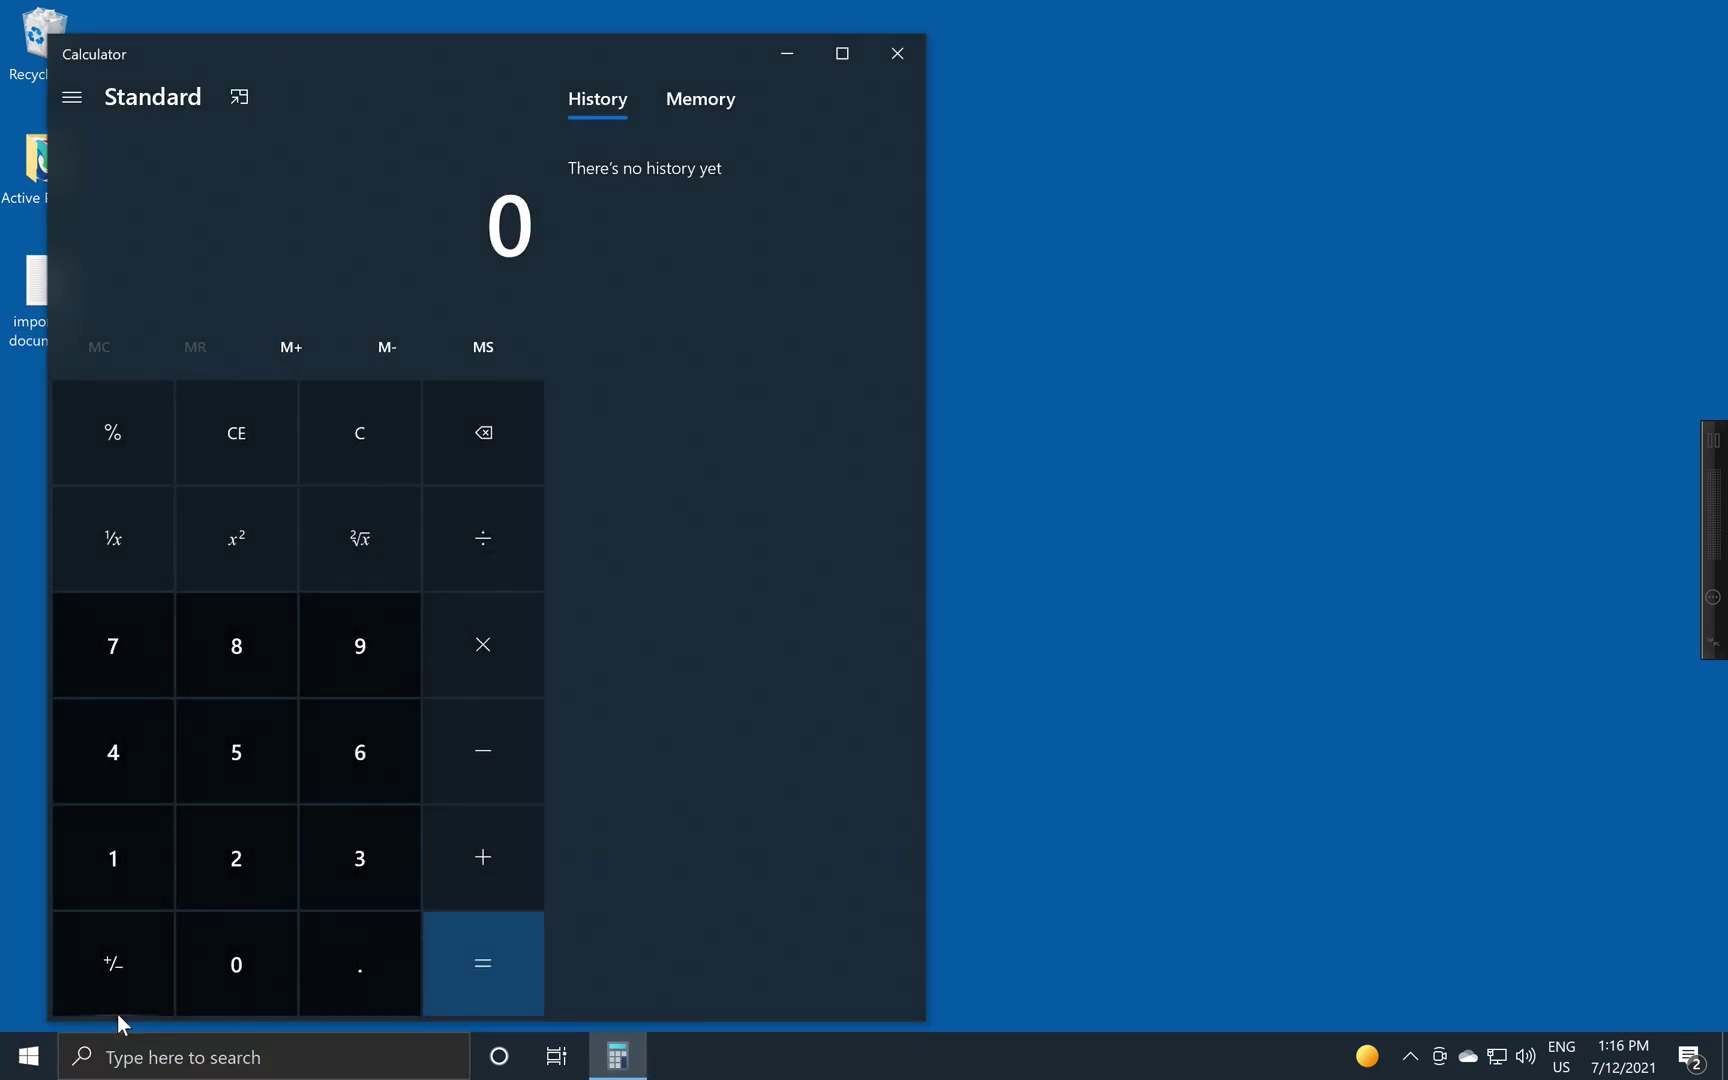
left_click(30, 1057)
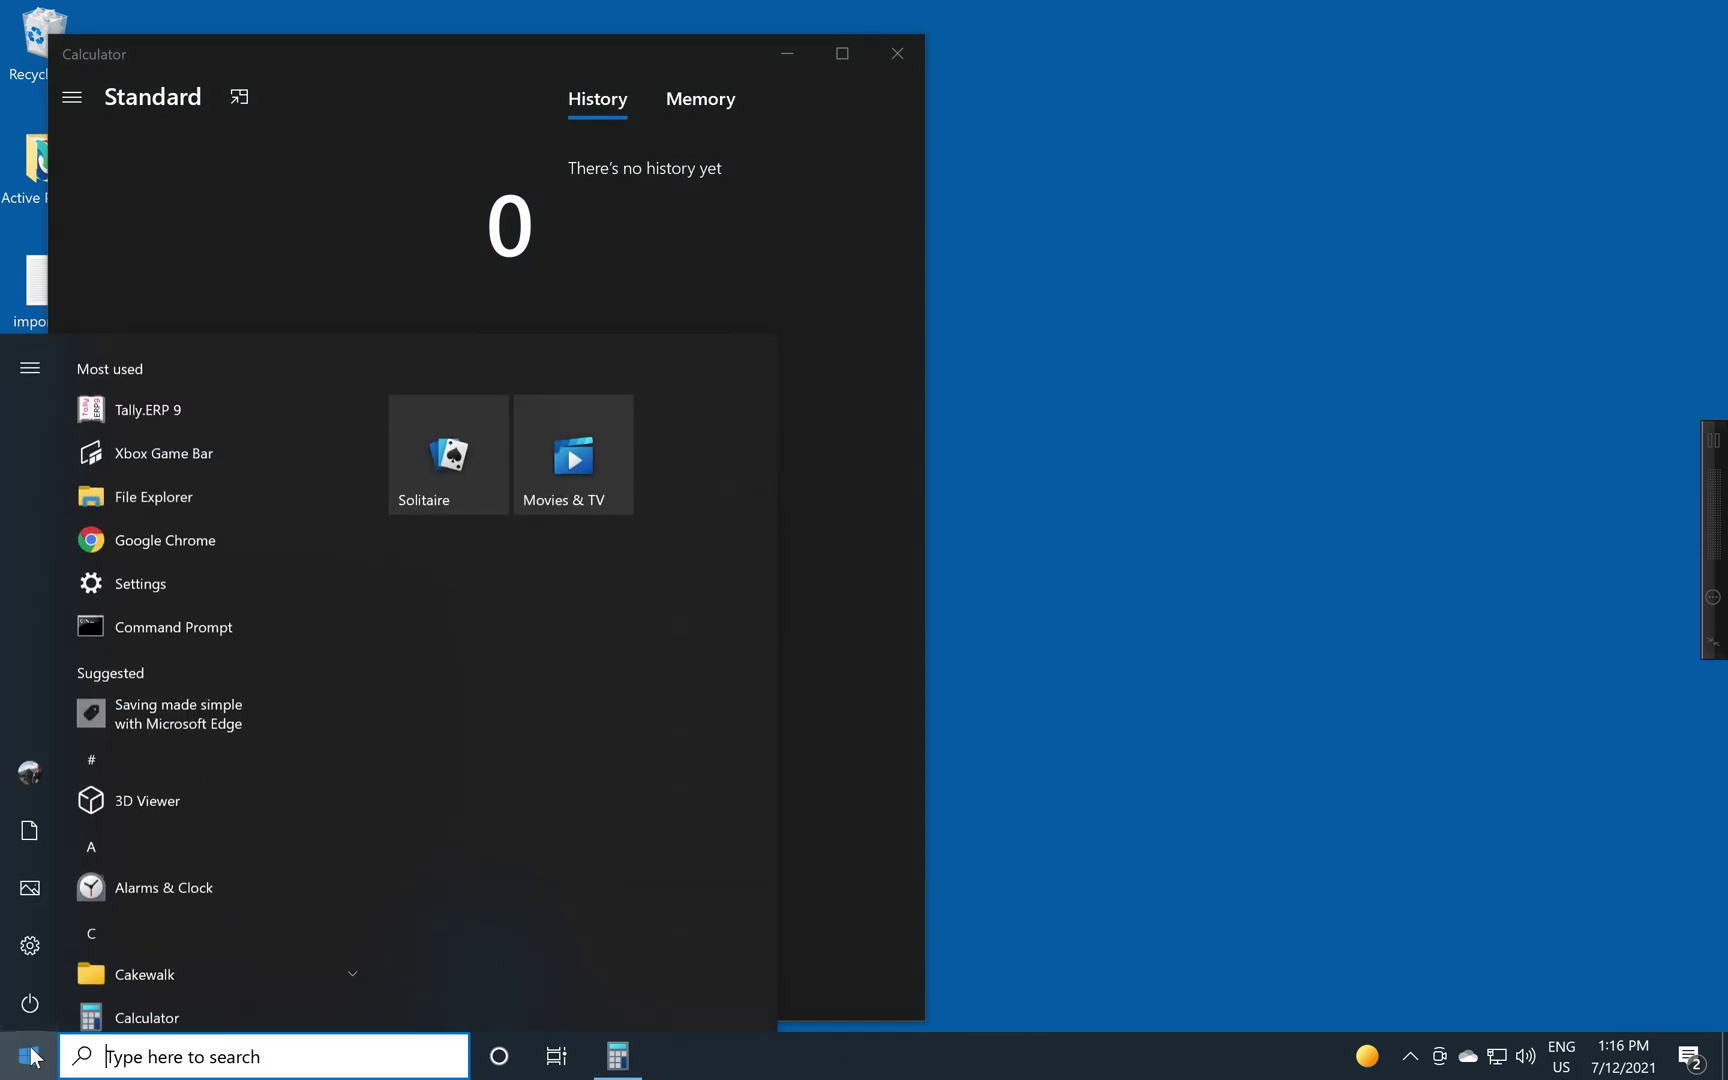
type("notepad")
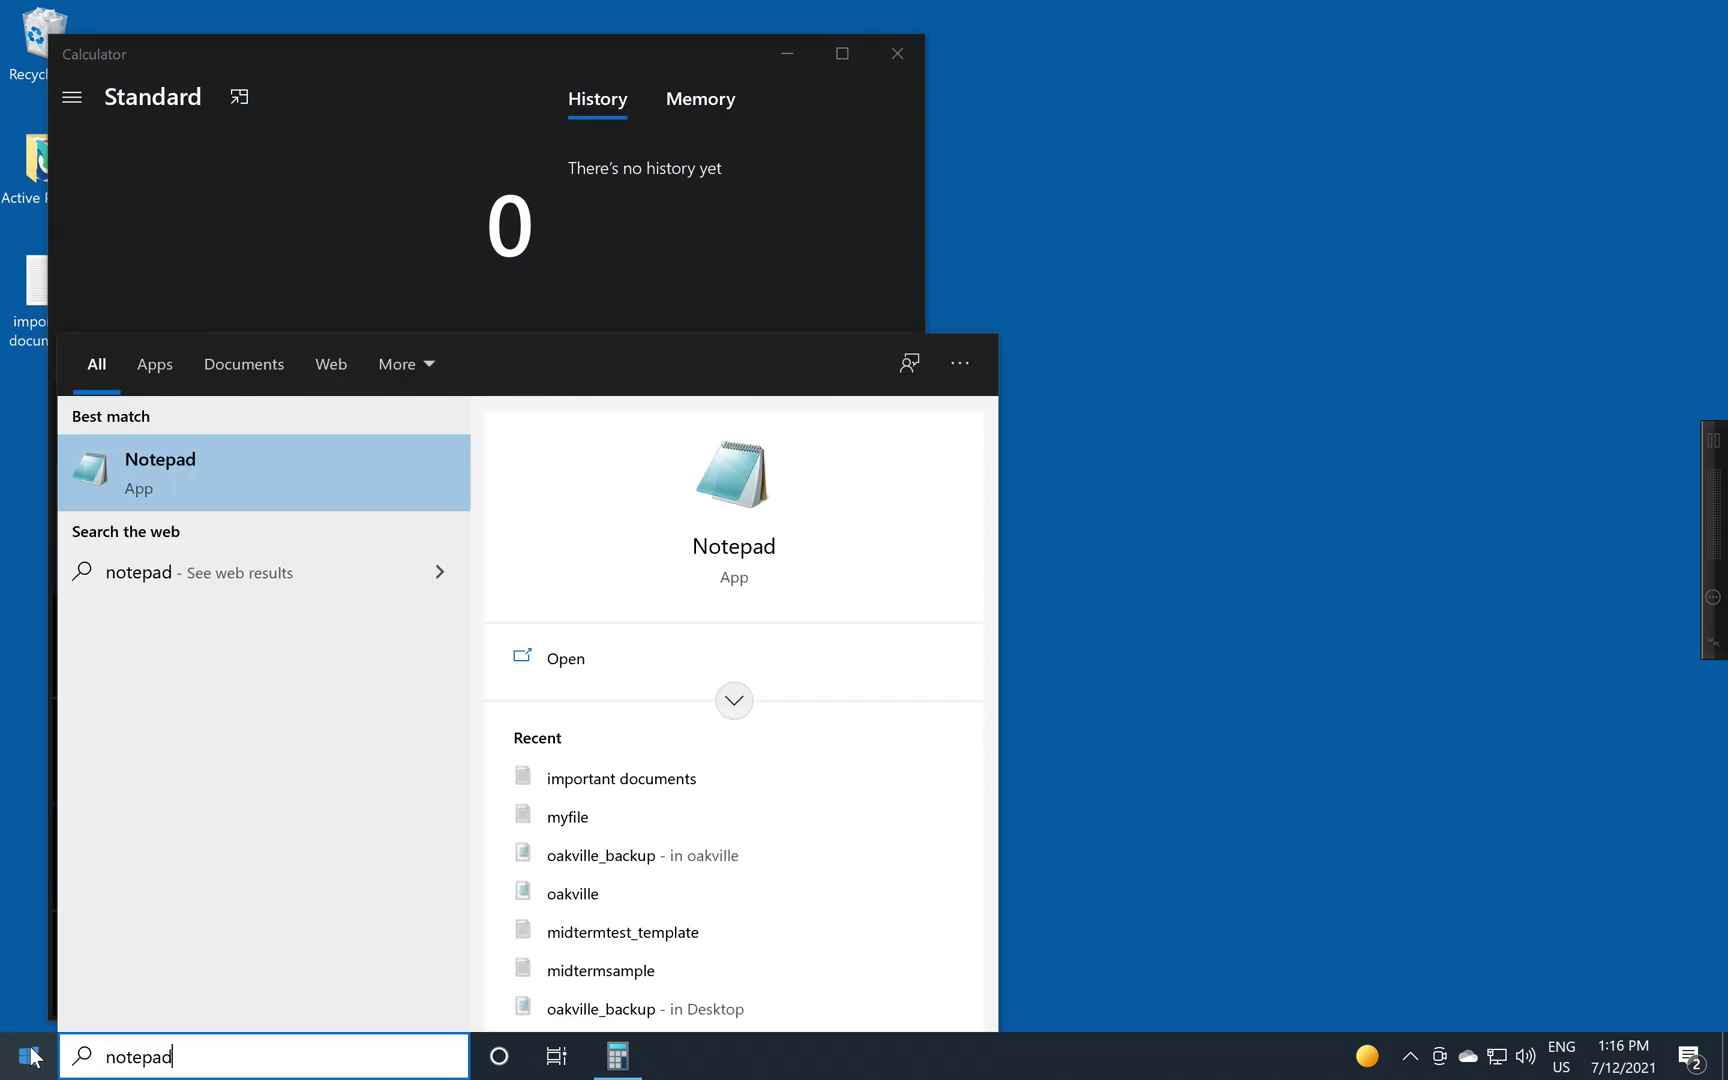
key("Return")
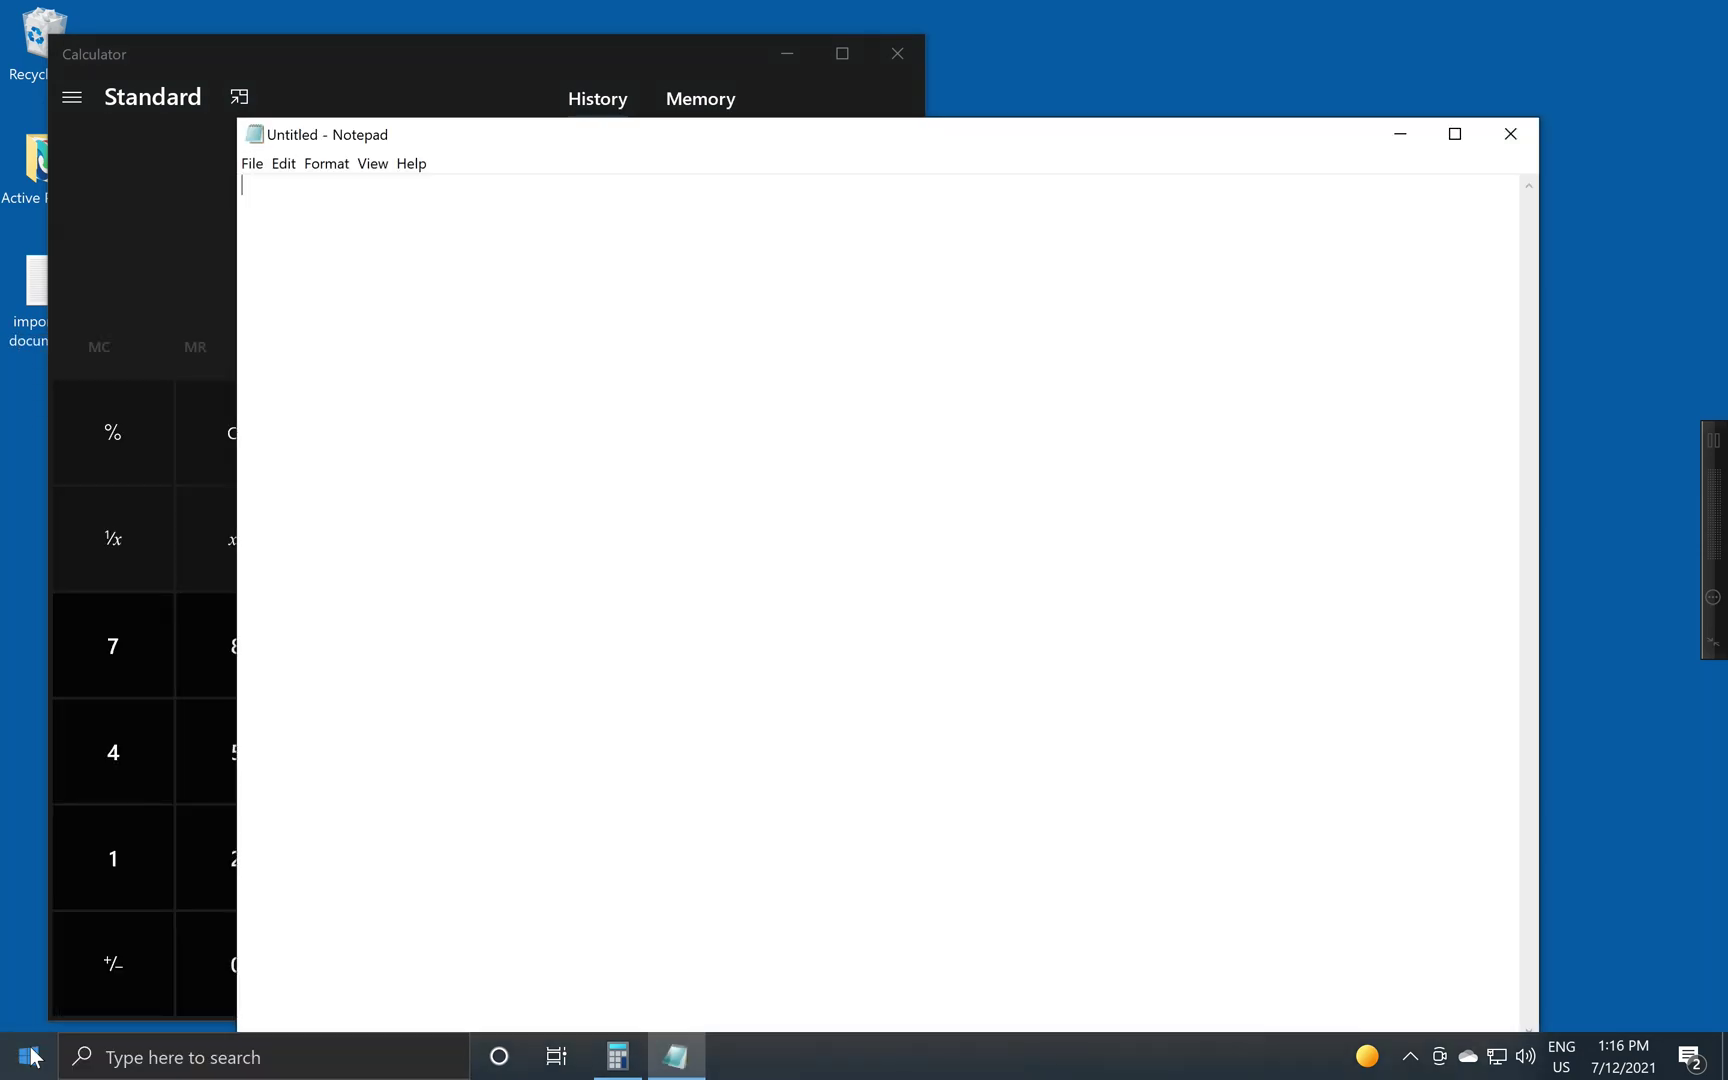
Shrink the Calculator window and position the Notepad window so that it partly overlaps Calculator
left_click_drag(515, 138, 1016, 83)
left_click(485, 58)
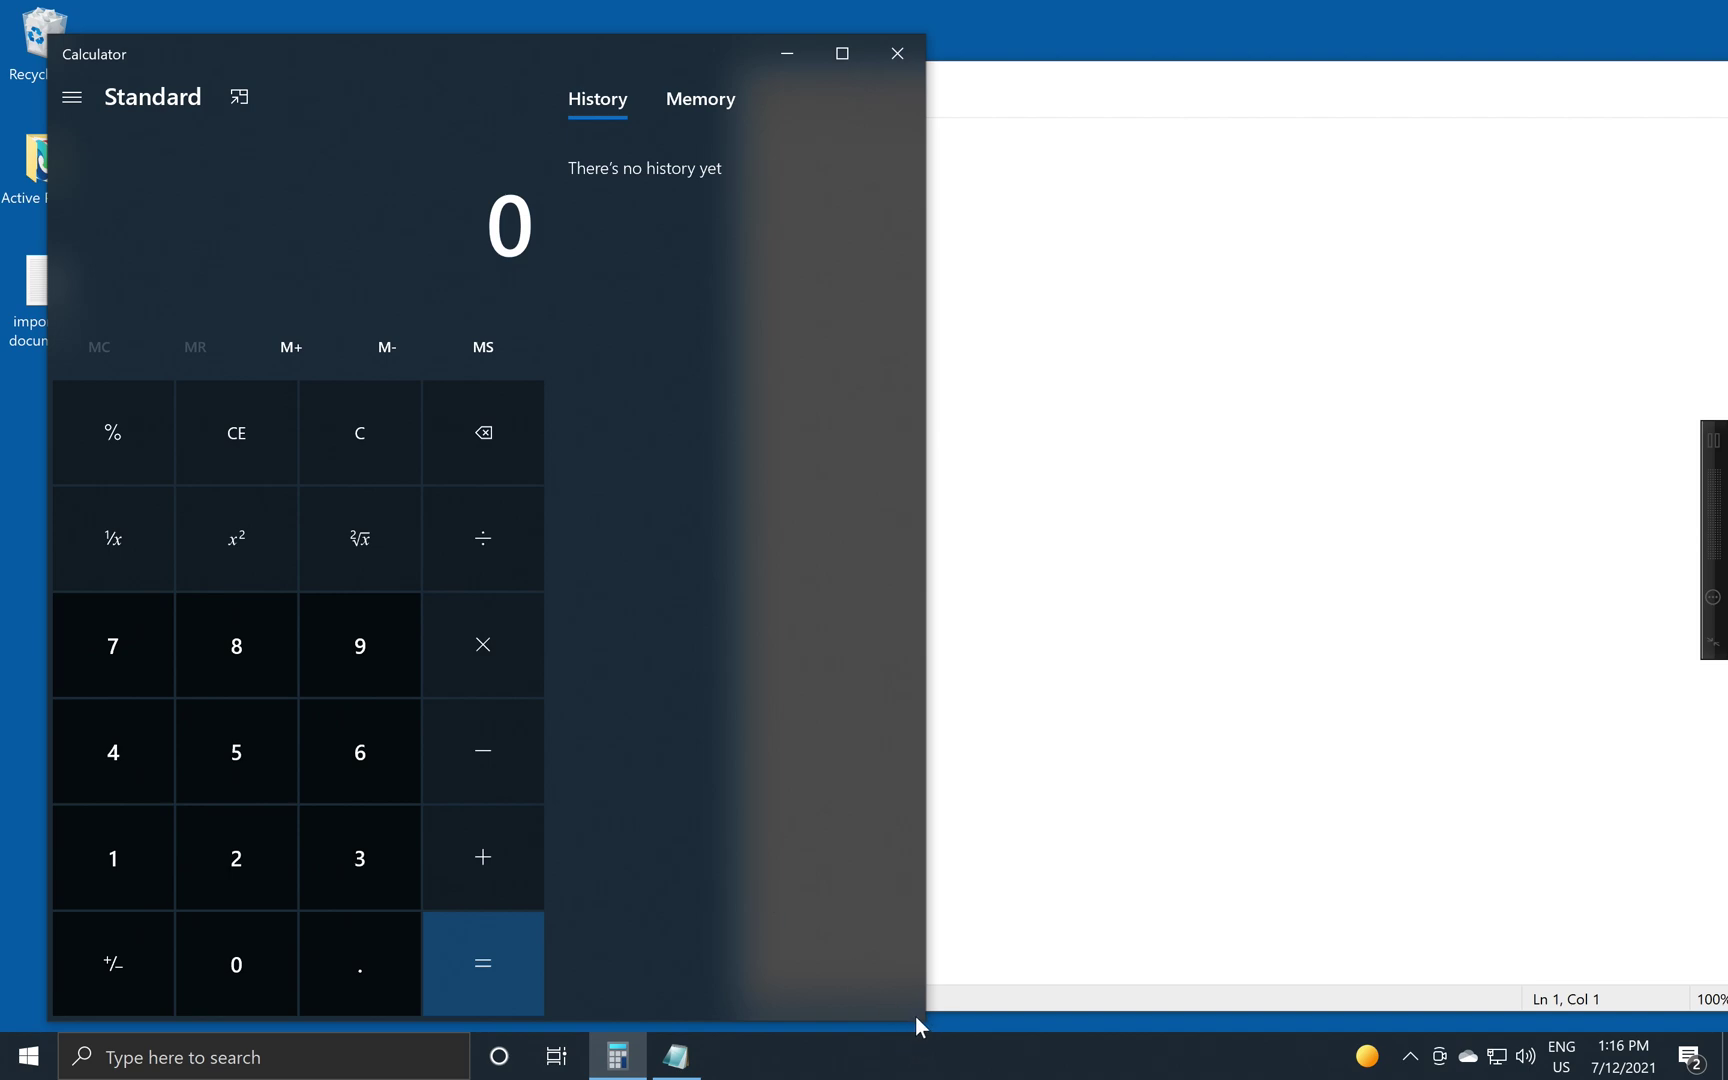
left_click_drag(929, 1022, 648, 830)
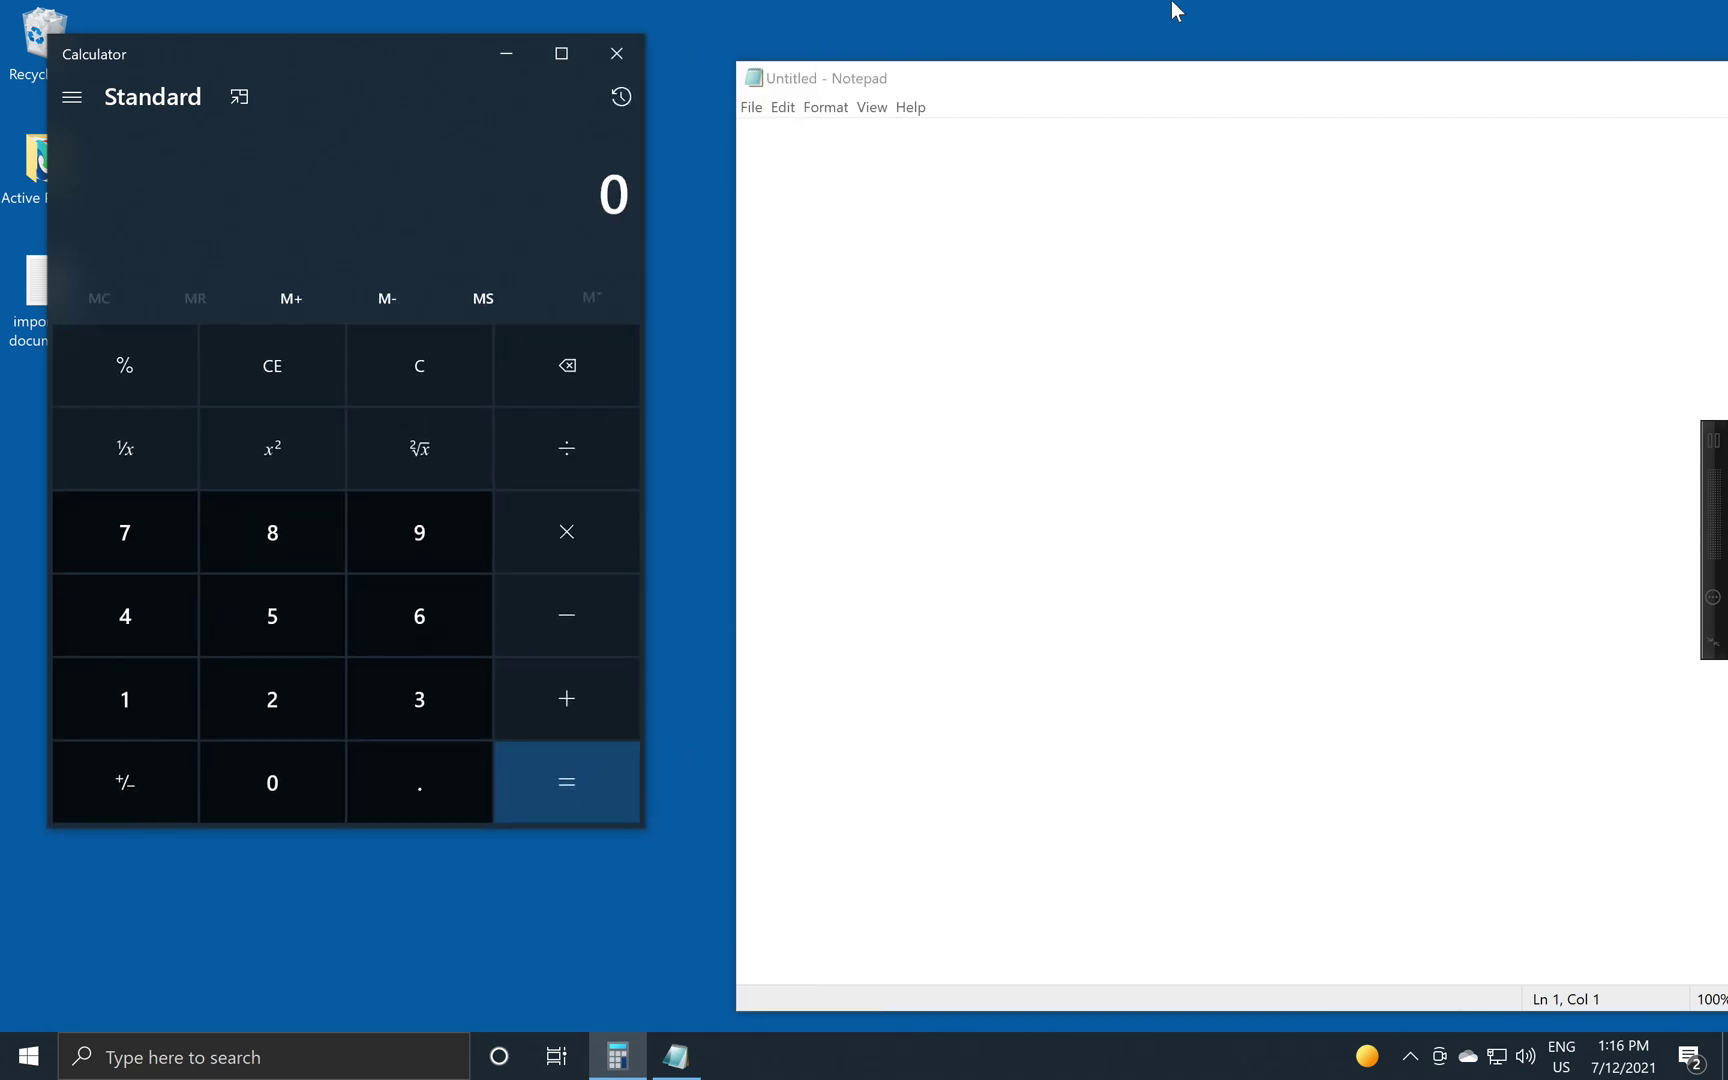
left_click_drag(1010, 78, 706, 60)
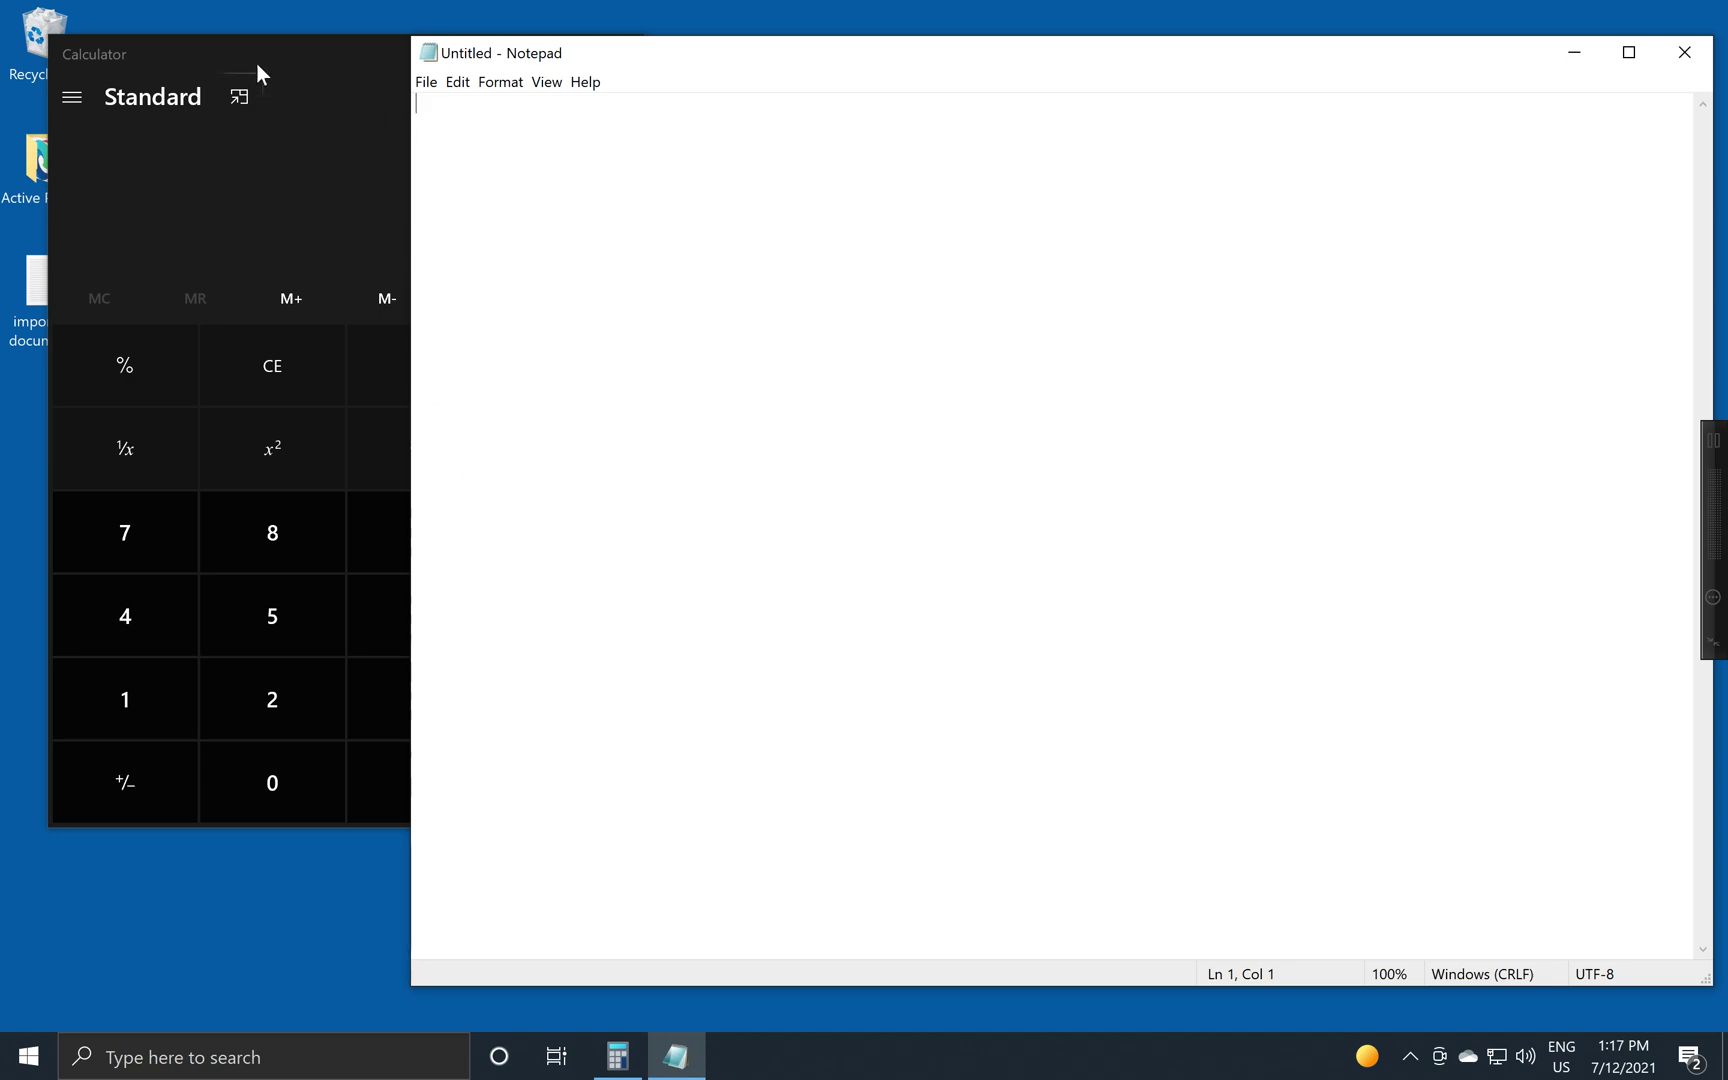
Bring Calculator in front of Notepad and calculate 10 + 5
left_click(338, 47)
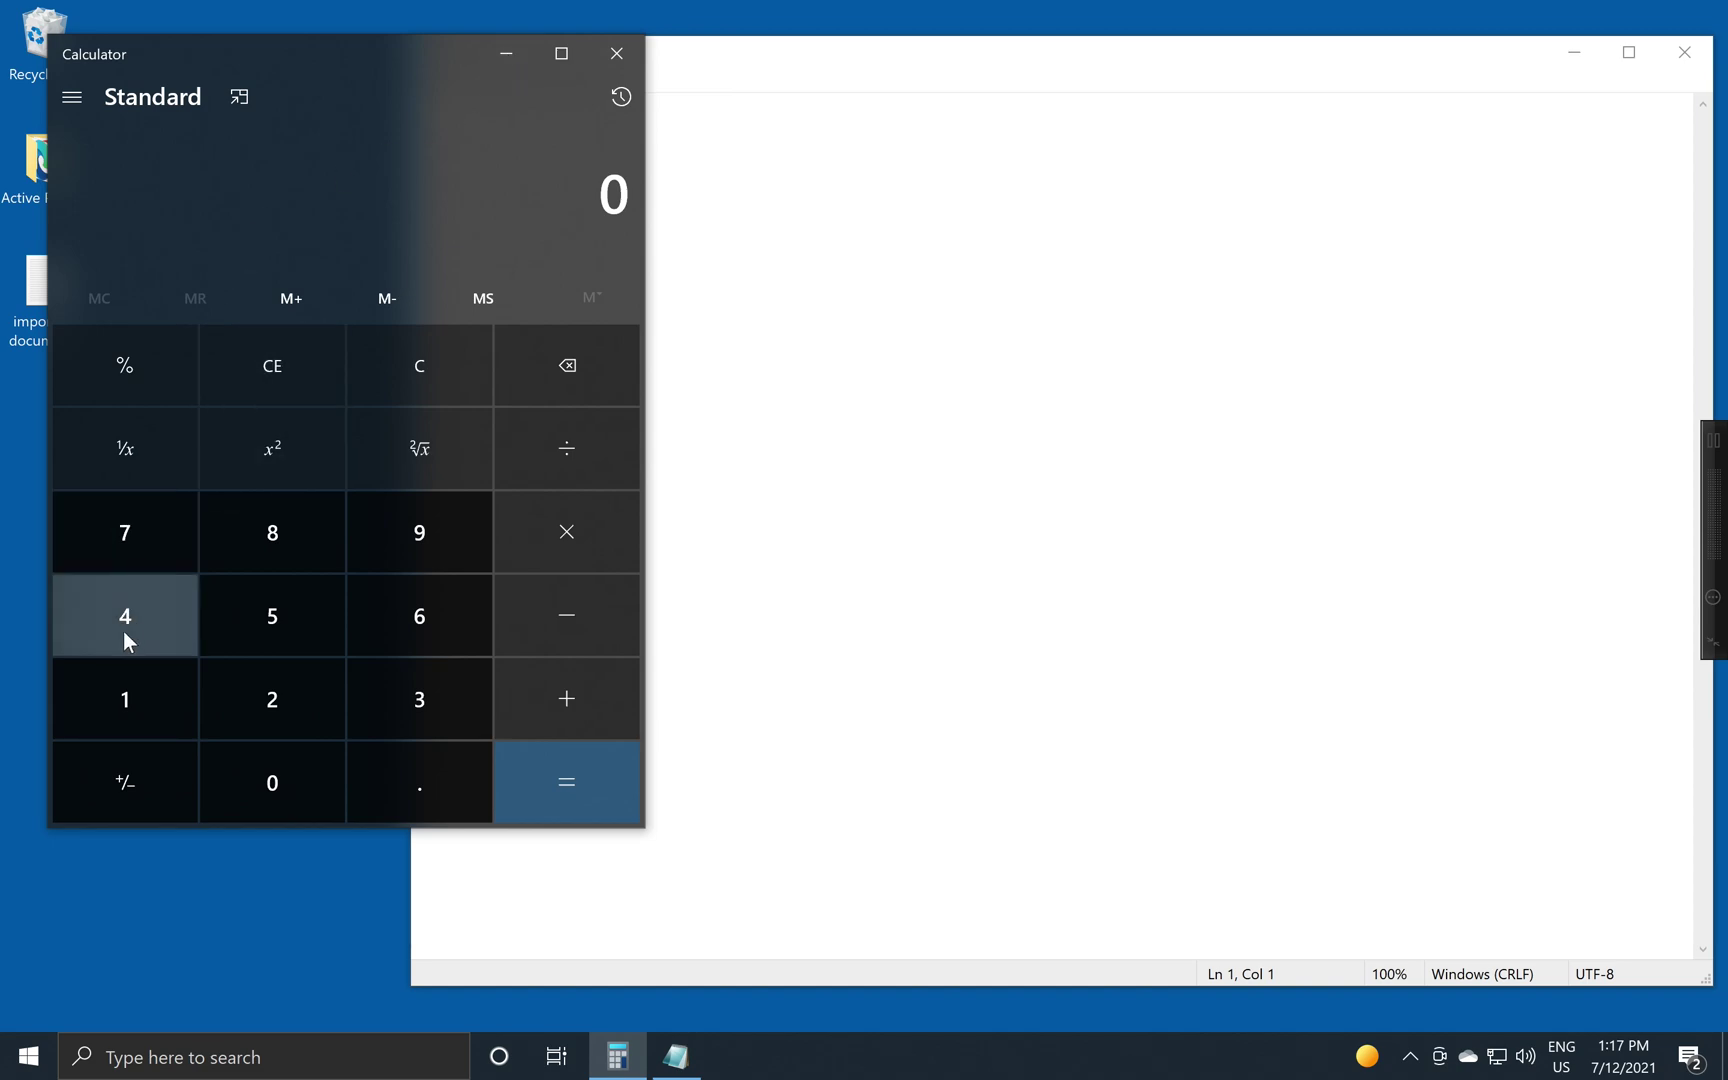
left_click(119, 682)
left_click(222, 784)
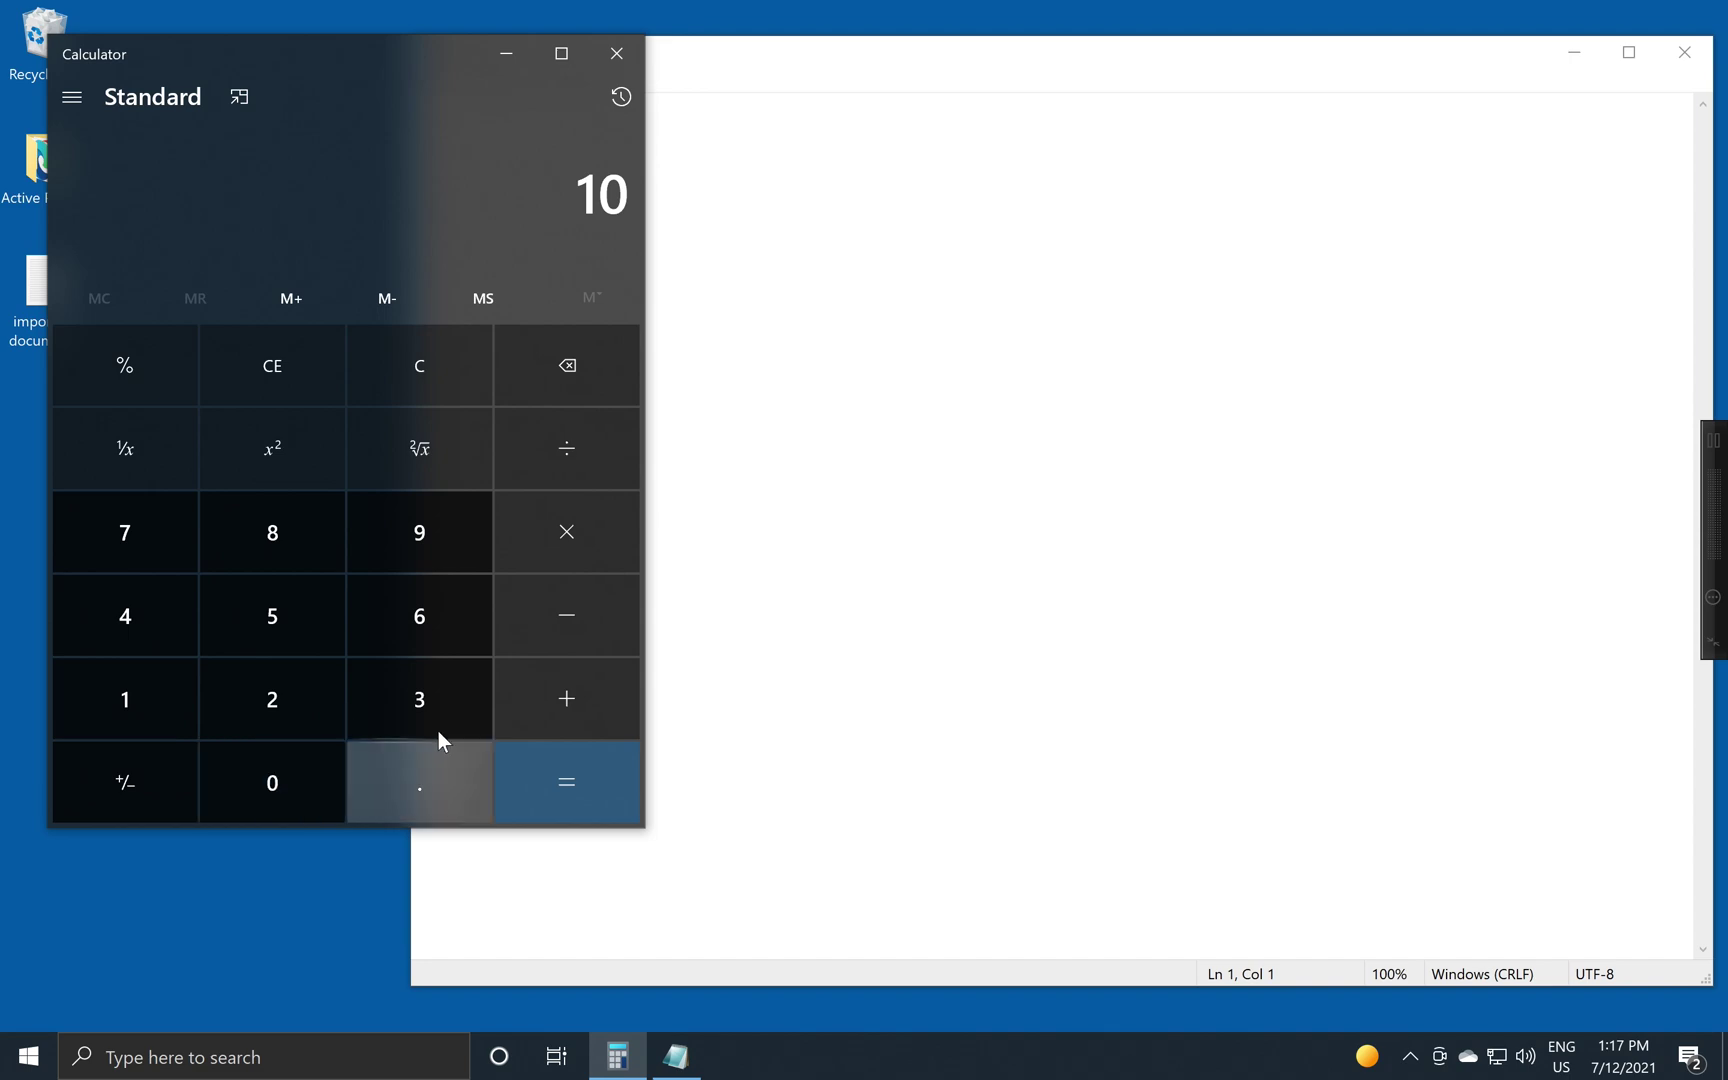
left_click(567, 711)
left_click(297, 613)
left_click(584, 803)
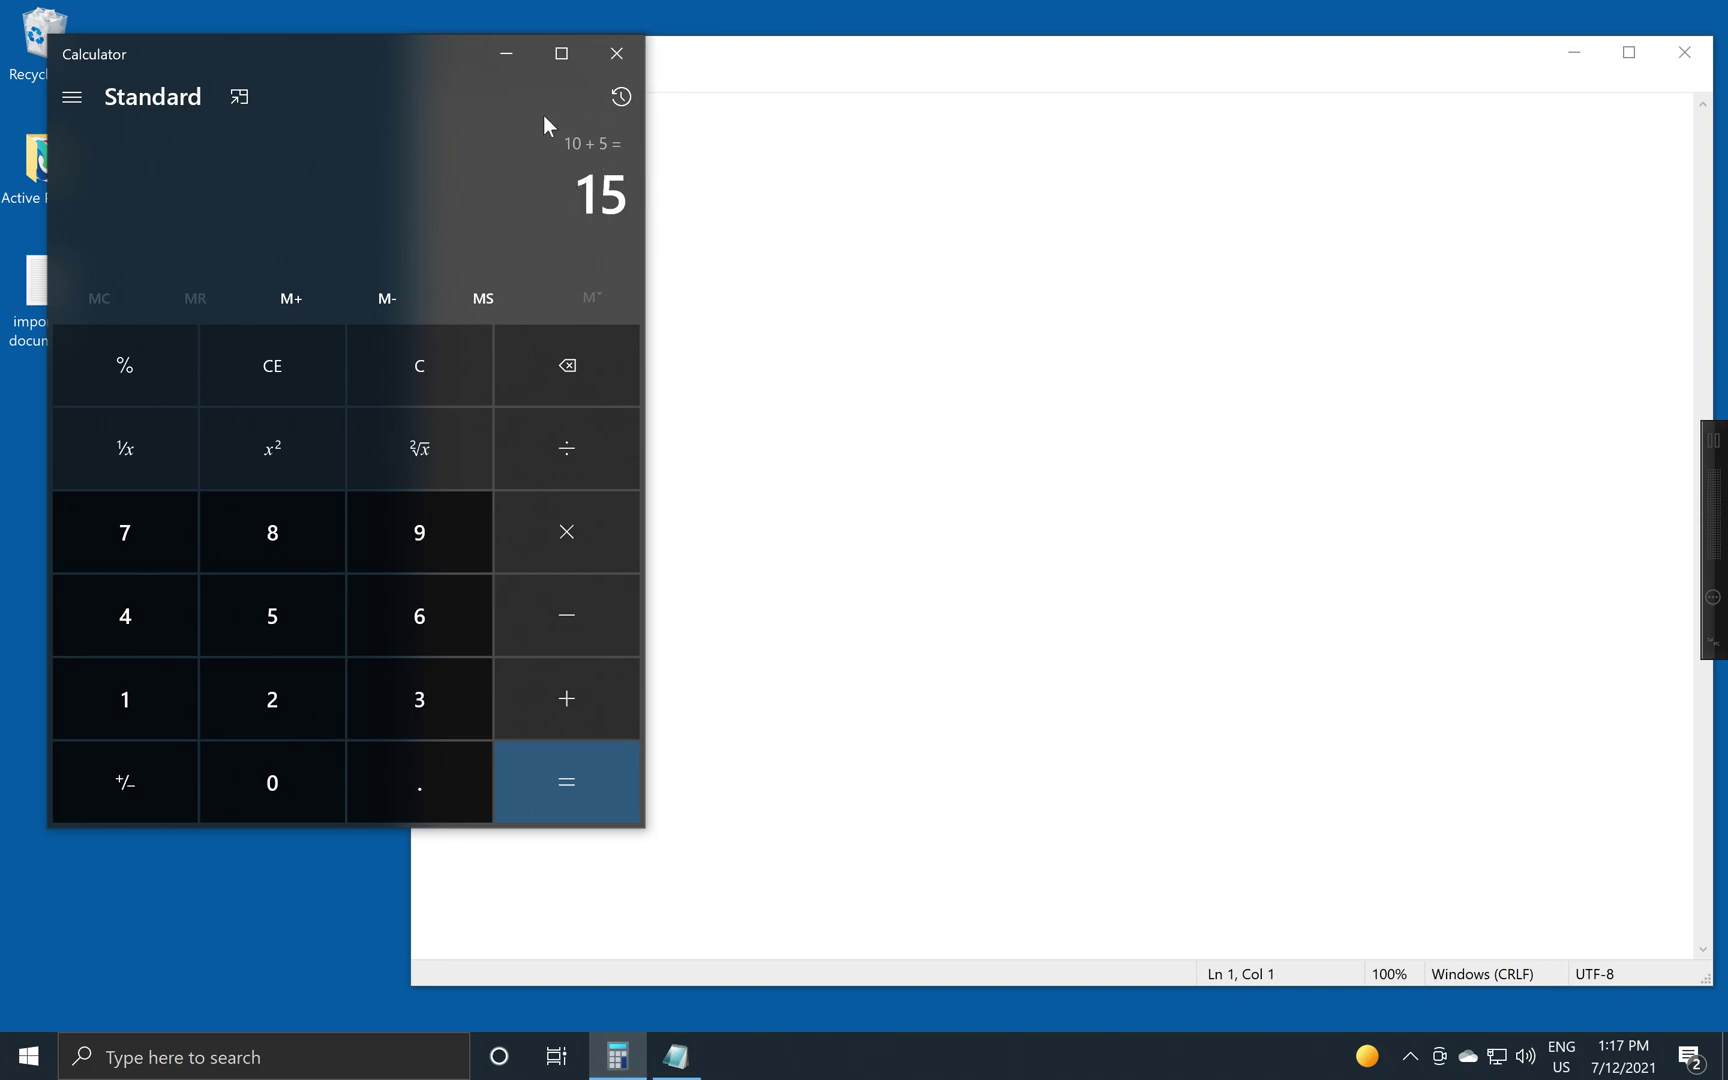
Minimize Calculator and write "The total is 15." in the Notepad document
left_click(506, 54)
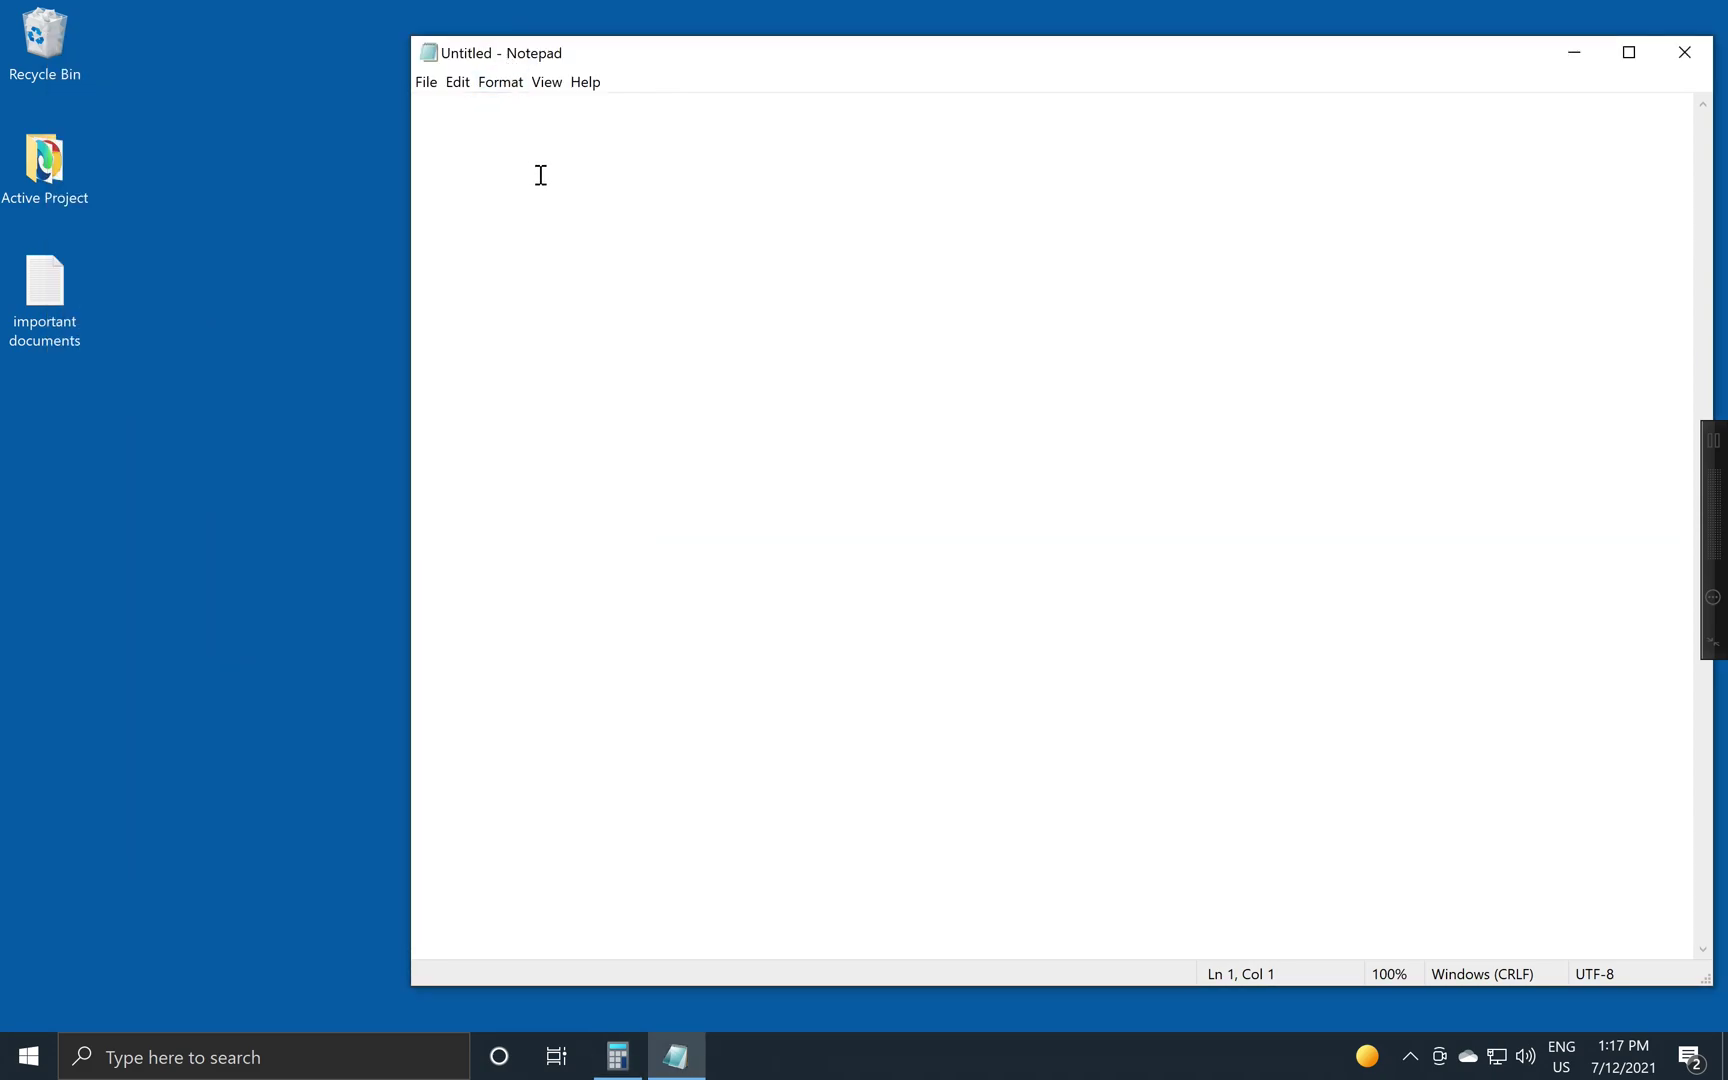
type("The tota")
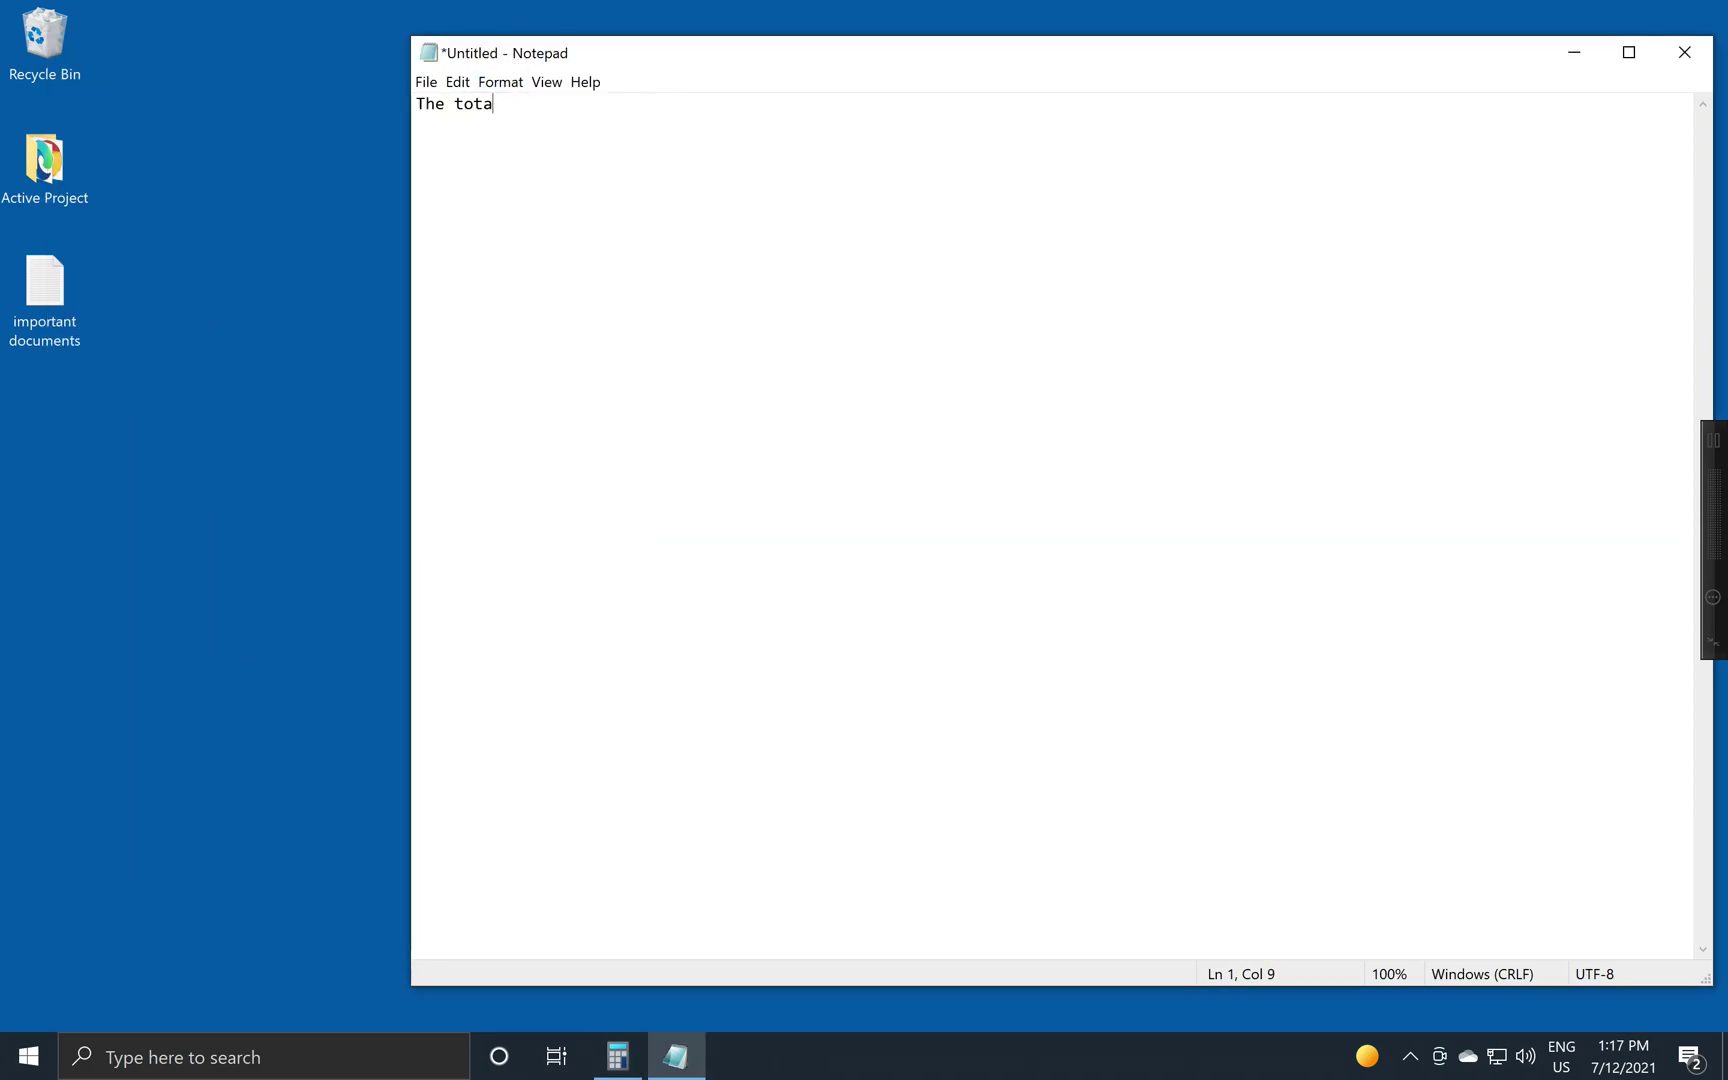
type("l is 15.")
Restore Calculator to close it completely, and launch it again from the app list
left_click(617, 1068)
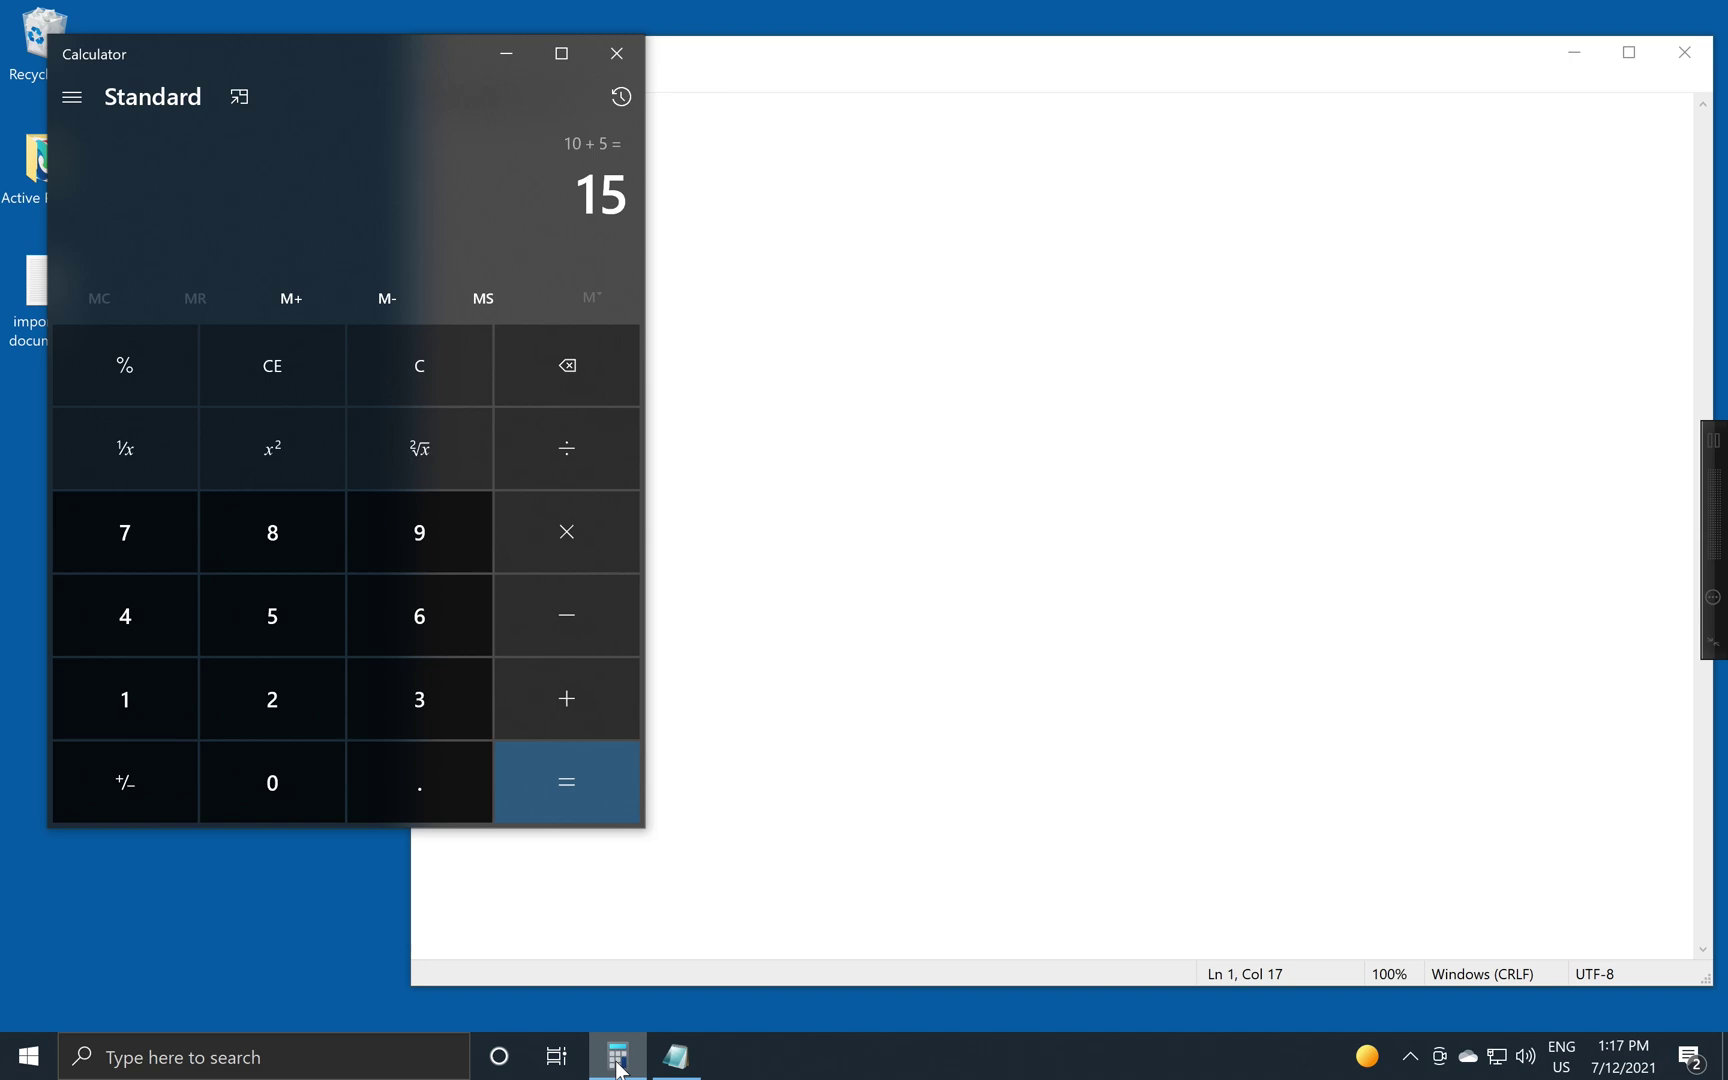
left_click(617, 55)
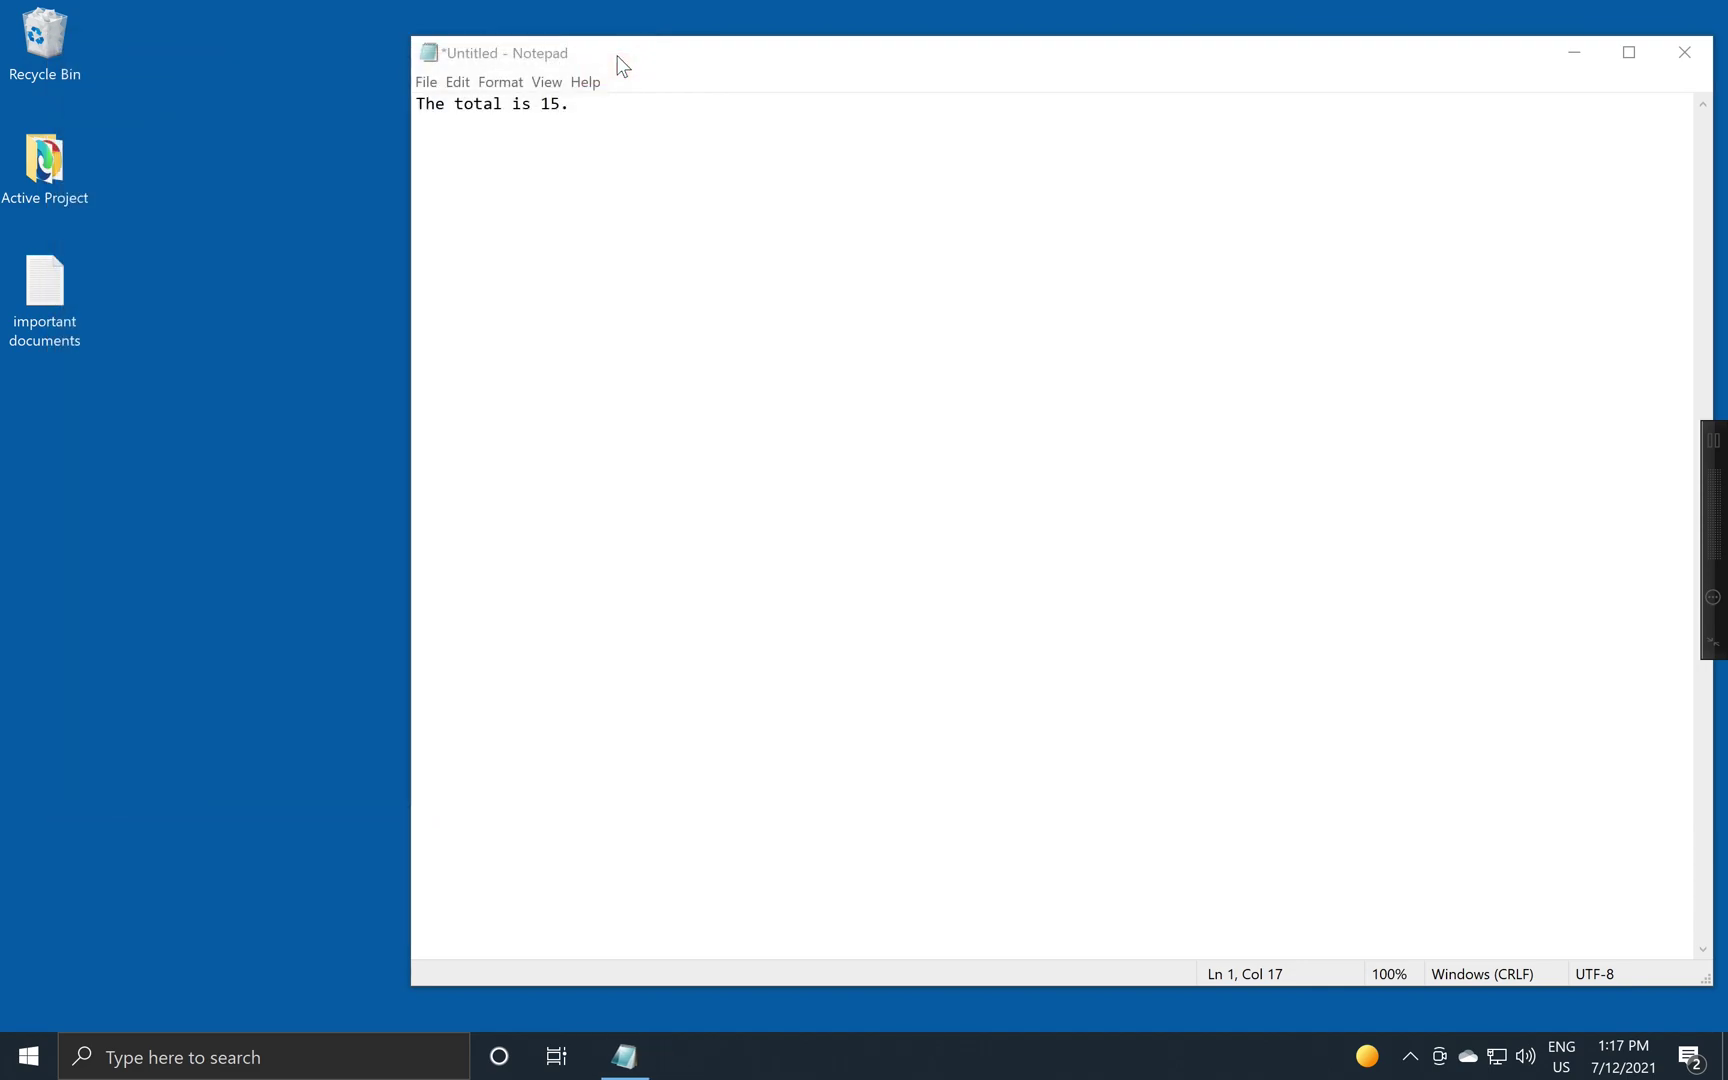
left_click(26, 1056)
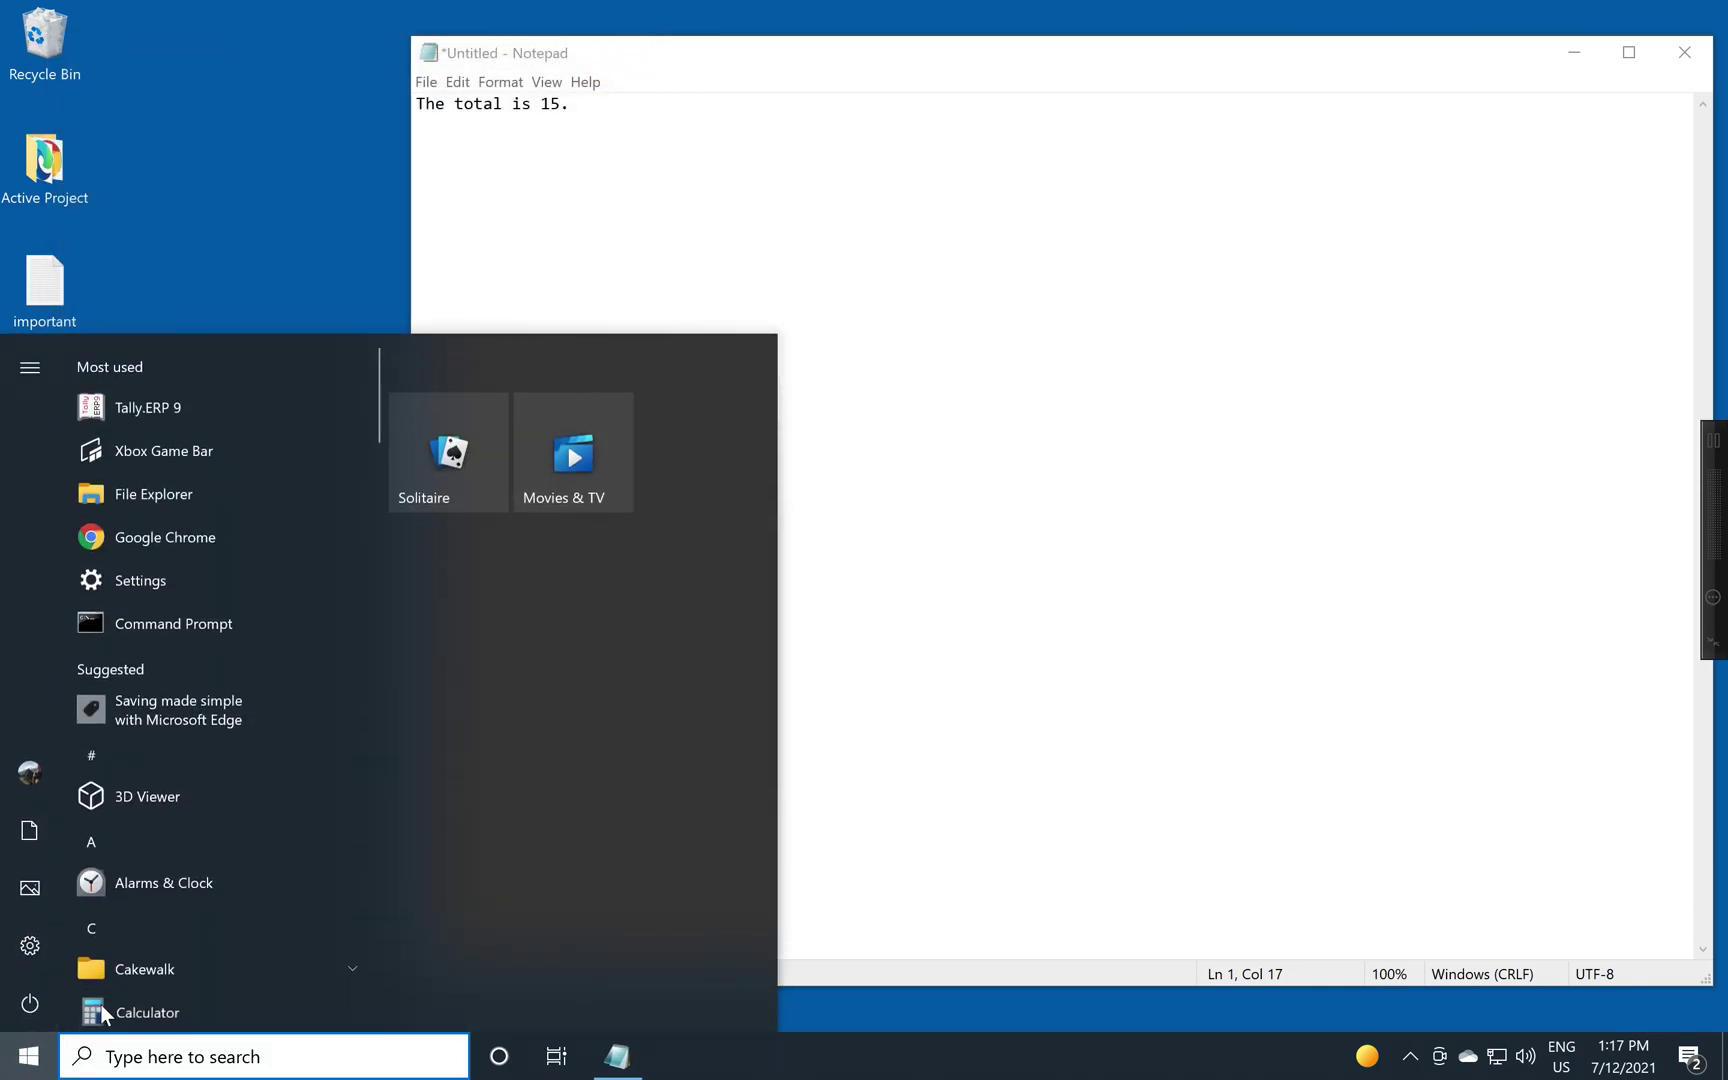
left_click(101, 1008)
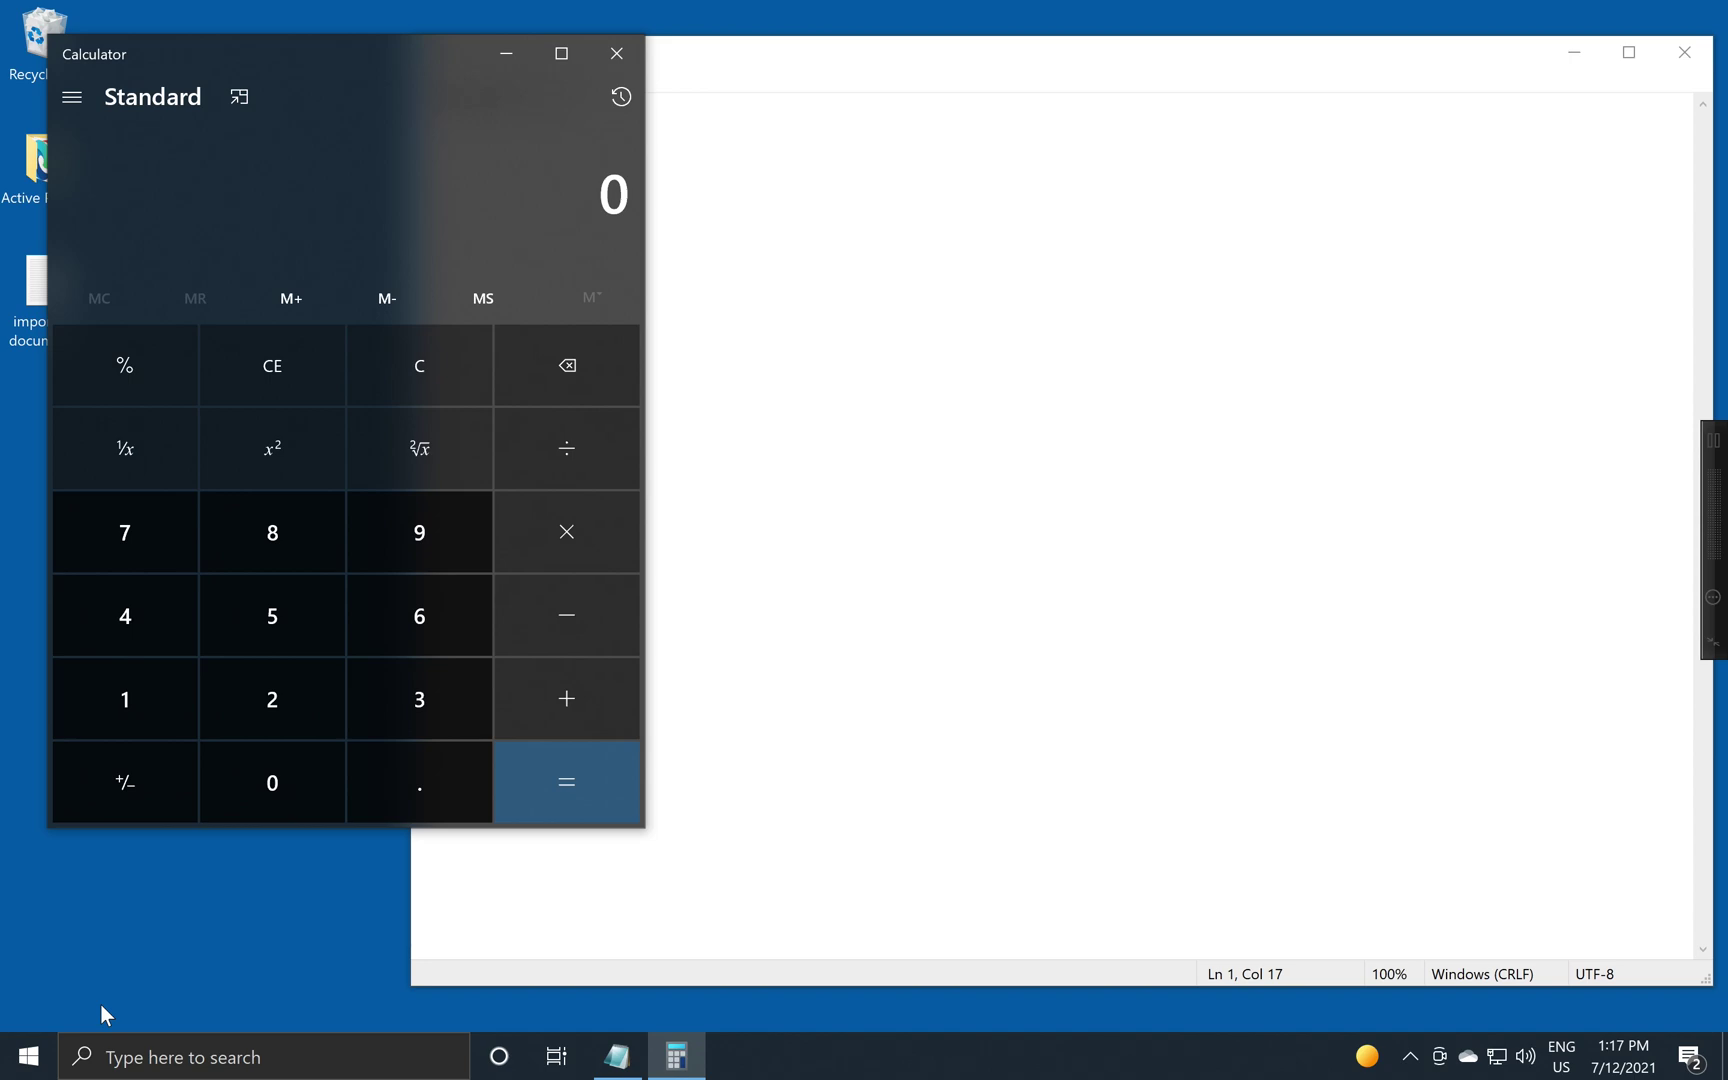
Minimize both the Notepad and Calculator windows to show the empty desktop
left_click(1575, 62)
left_click(1574, 60)
left_click(505, 55)
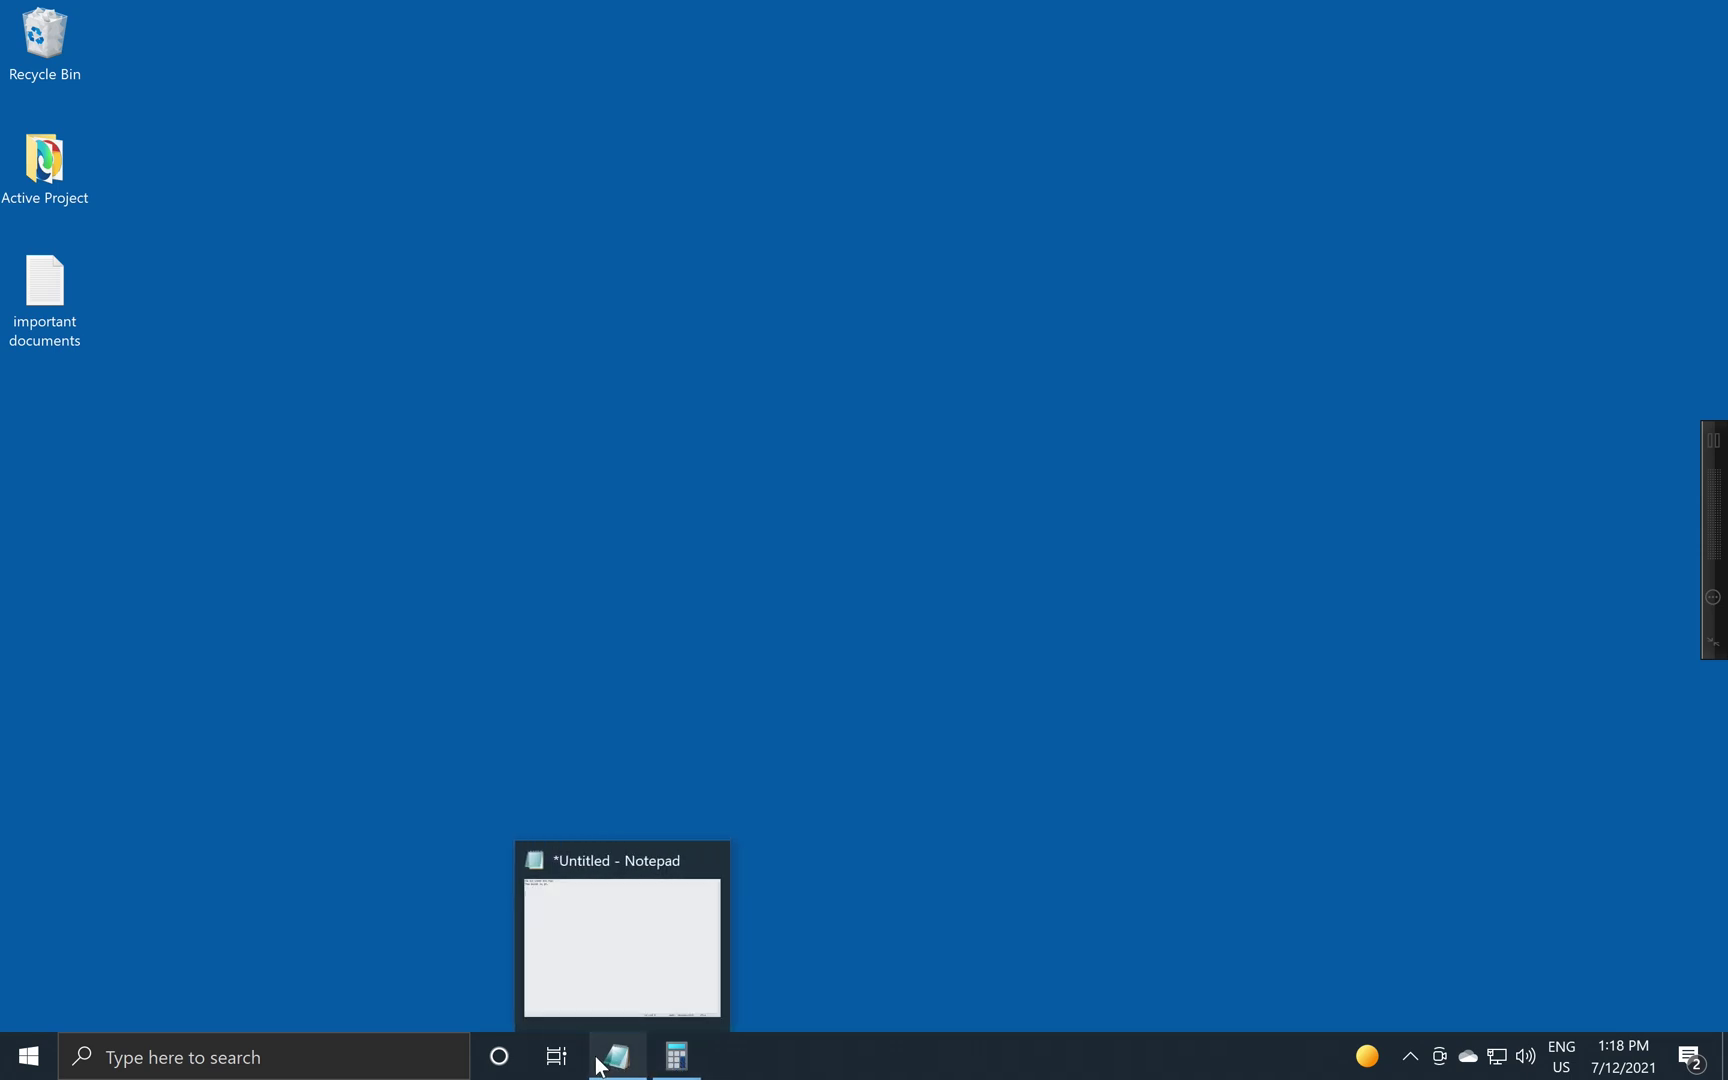
Restore the minimized Calculator and Notepad windows and switch between them, ending on Calculator
left_click(676, 1056)
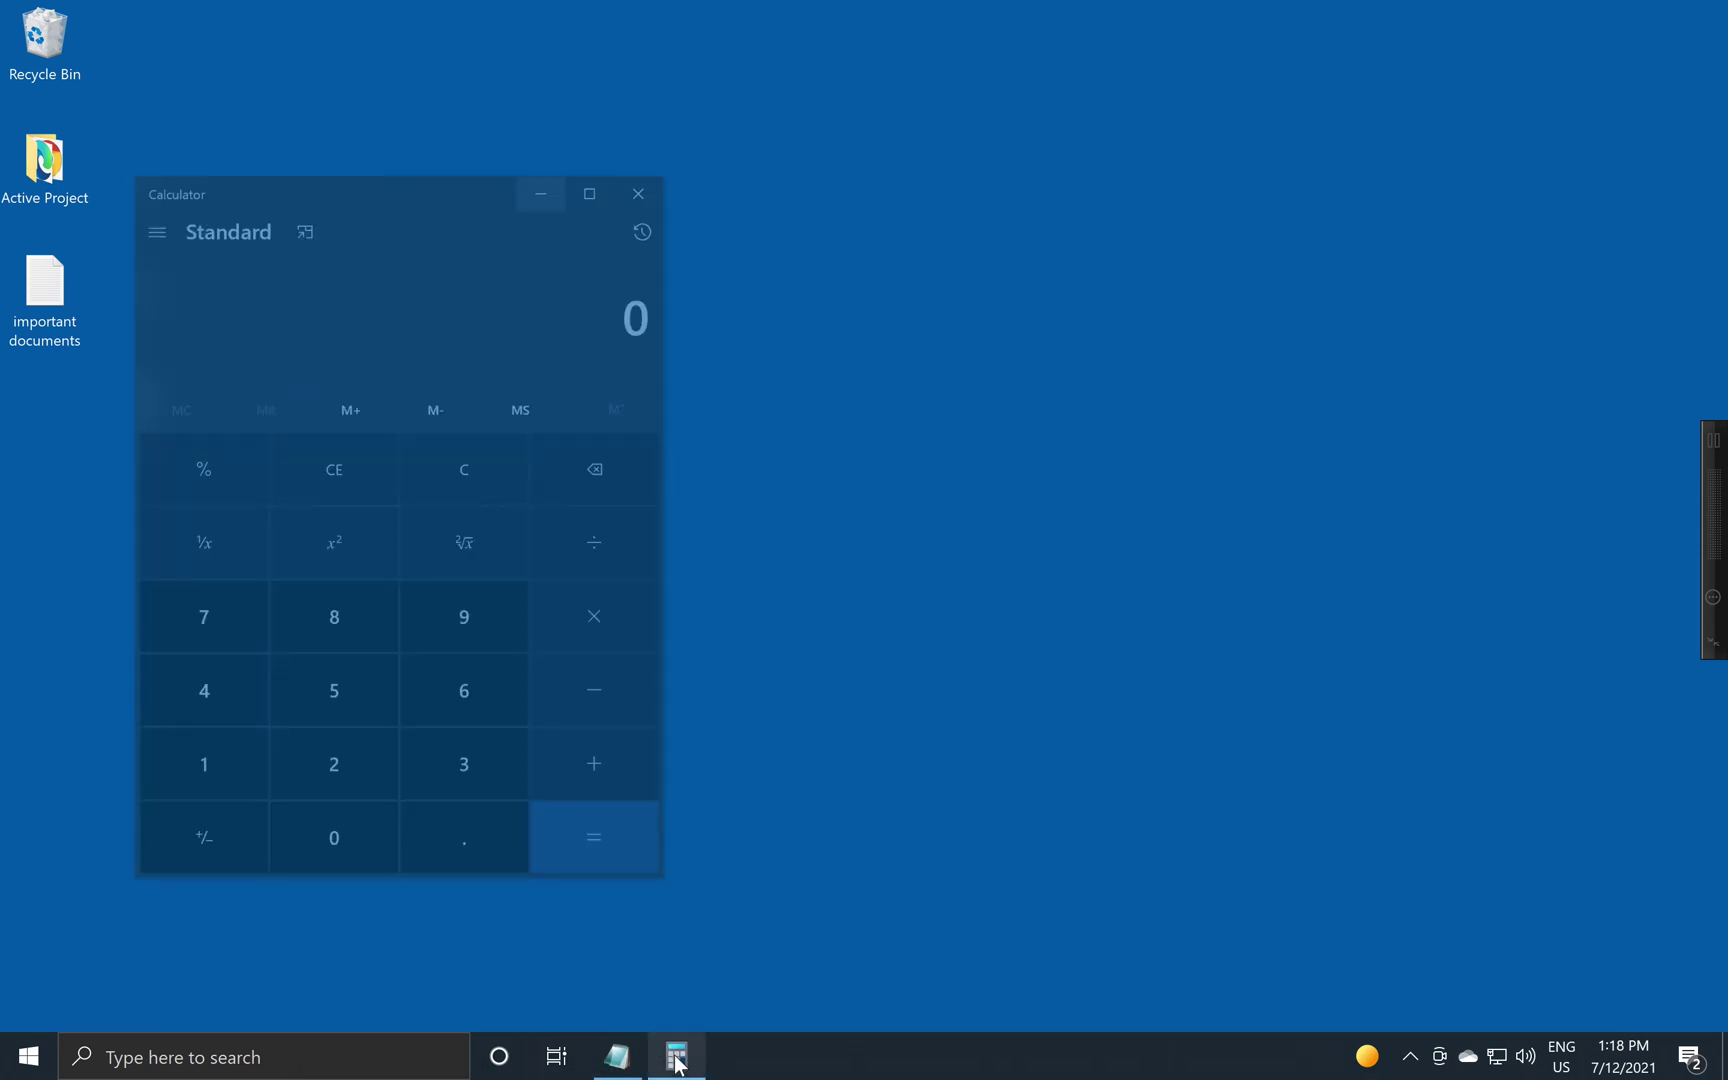
left_click(618, 1056)
left_click(673, 1060)
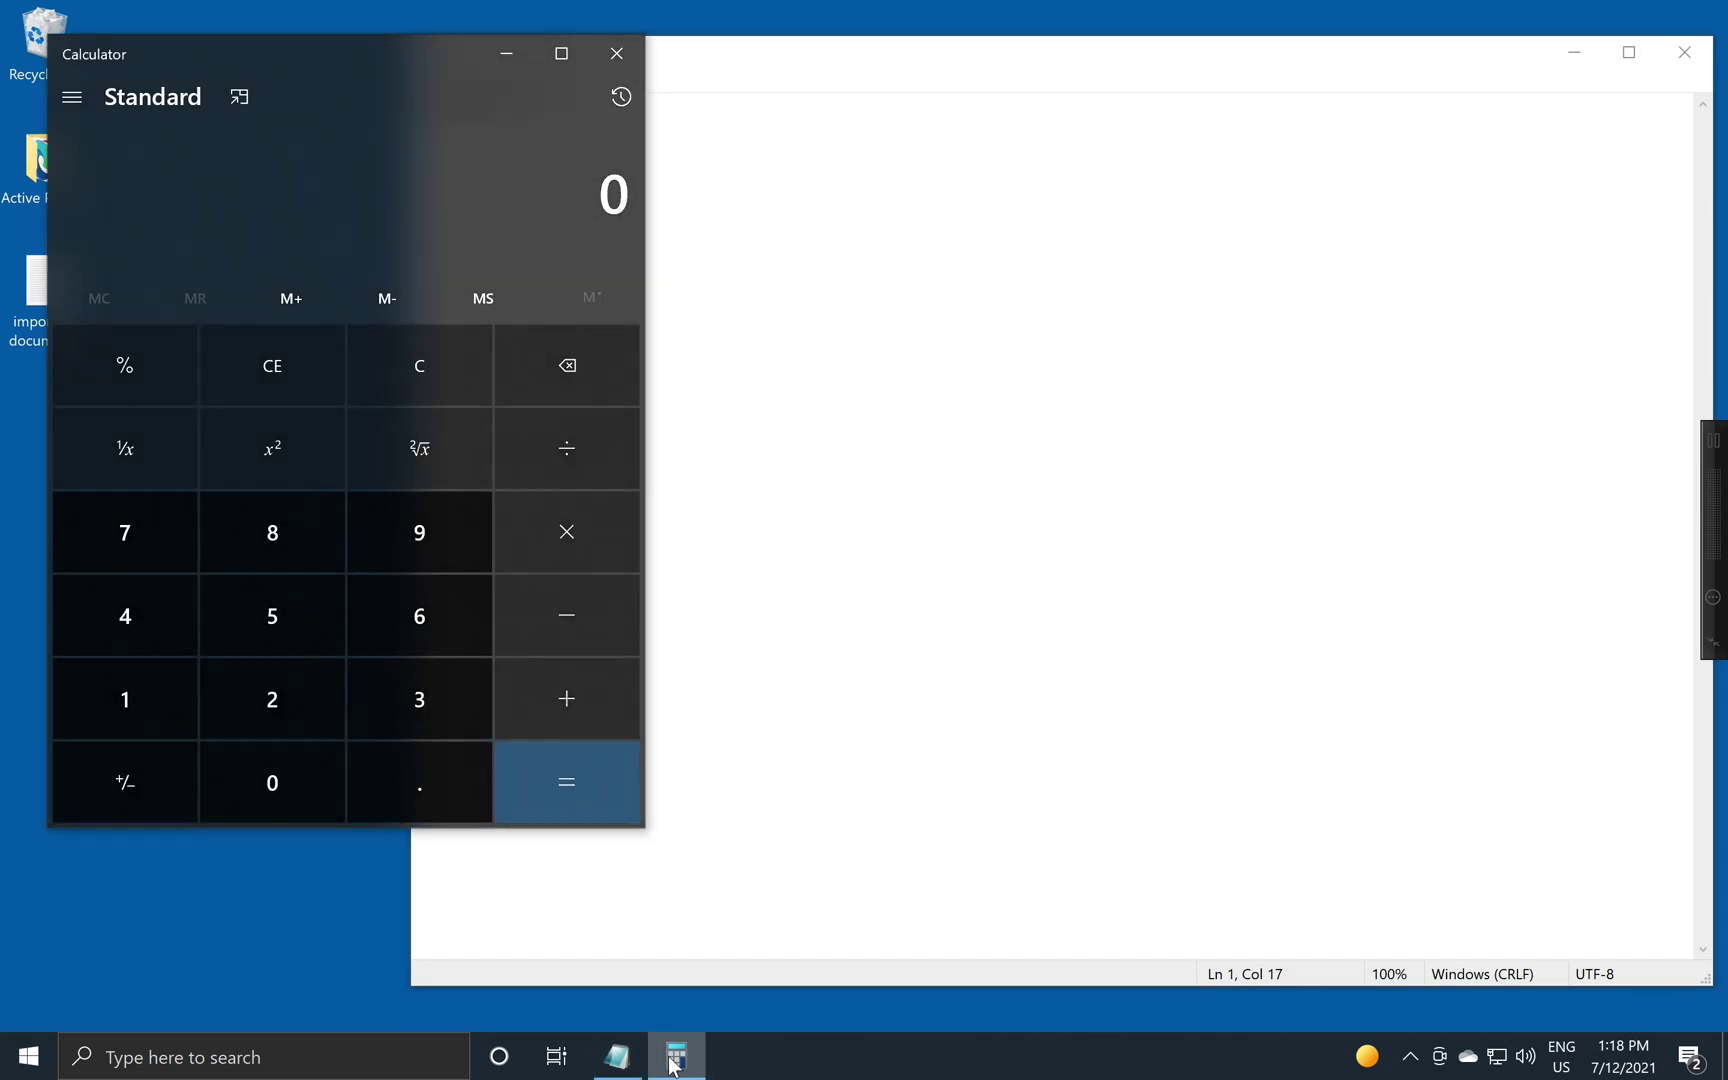
left_click(618, 1056)
left_click(676, 1058)
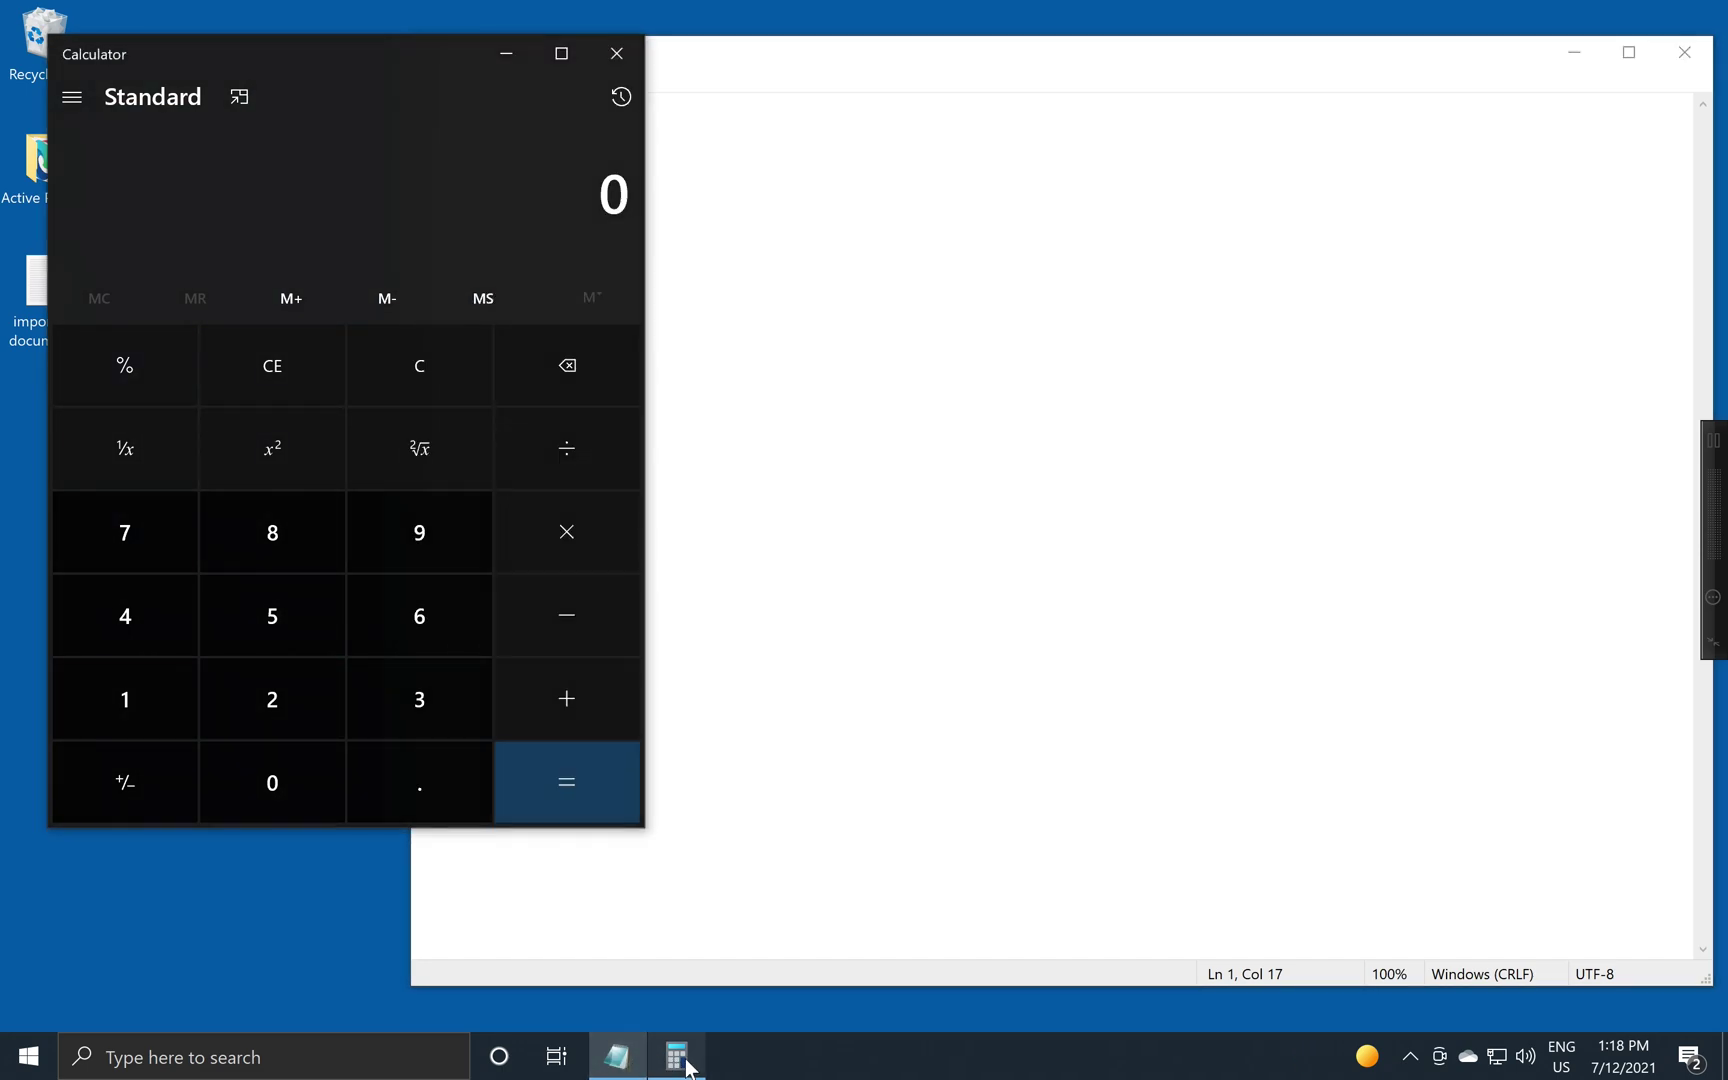